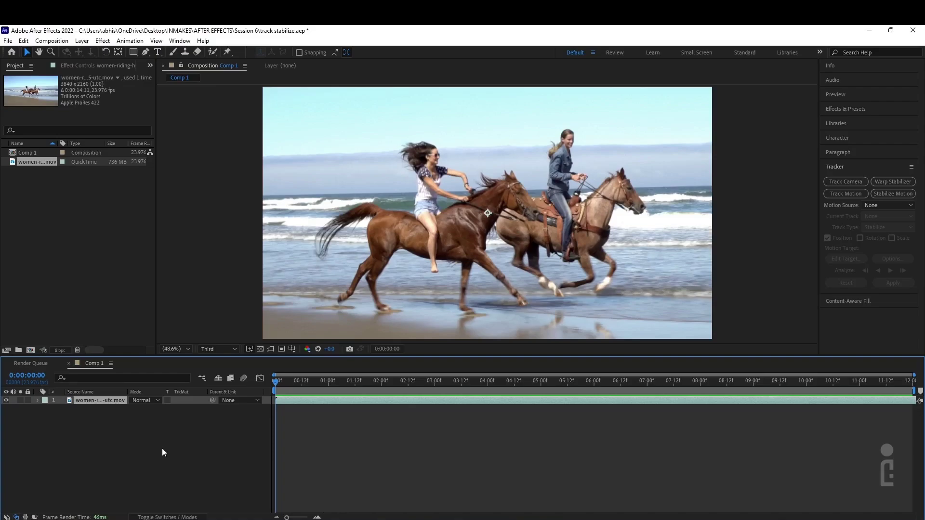
Play the beach horse-riding composition and scrub through the footage to examine how the riders move in the frame.
{"action": "left_click", "coordinate": [159, 456]}
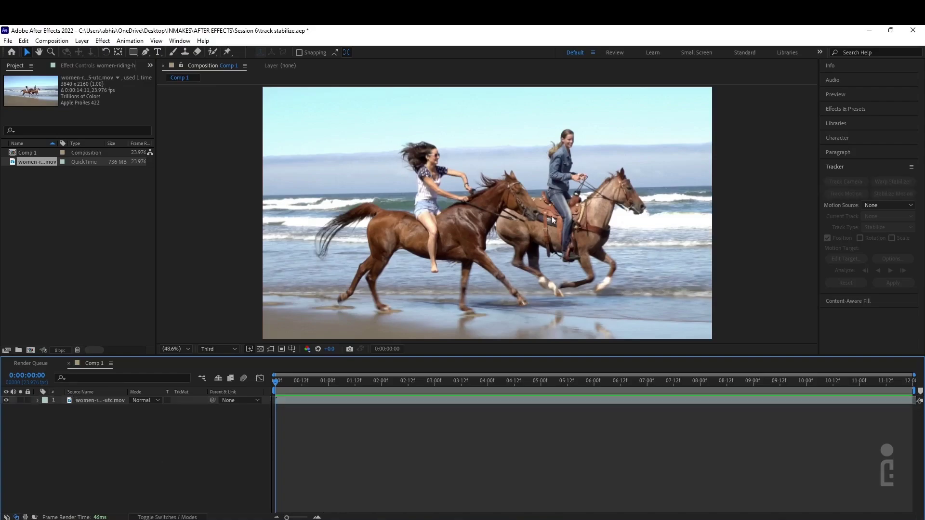
{"action": "key", "text": "space"}
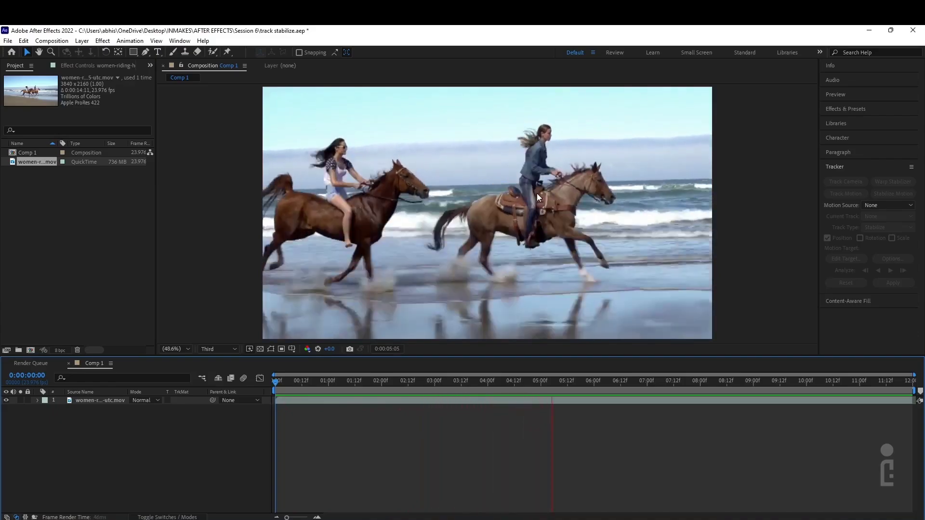
{"action": "key", "text": "space"}
{"action": "key", "text": "space"}
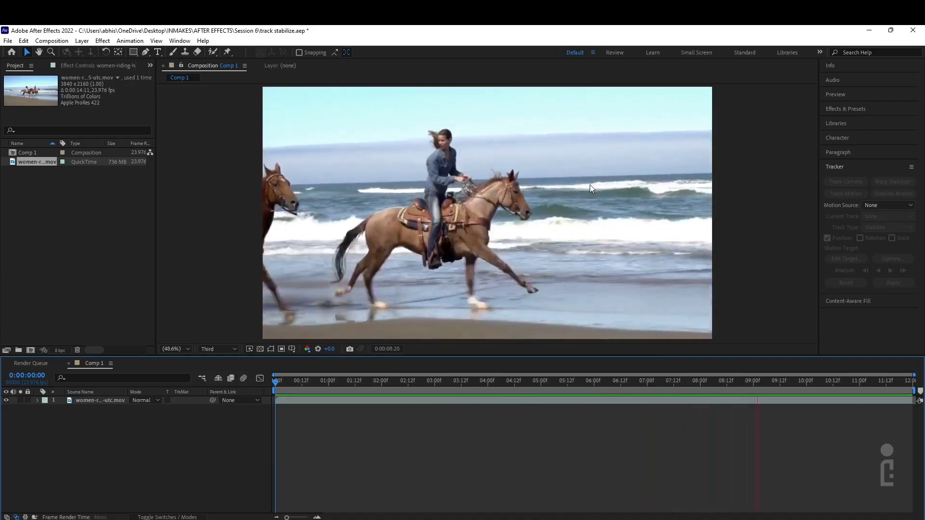
{"action": "key", "text": "space"}
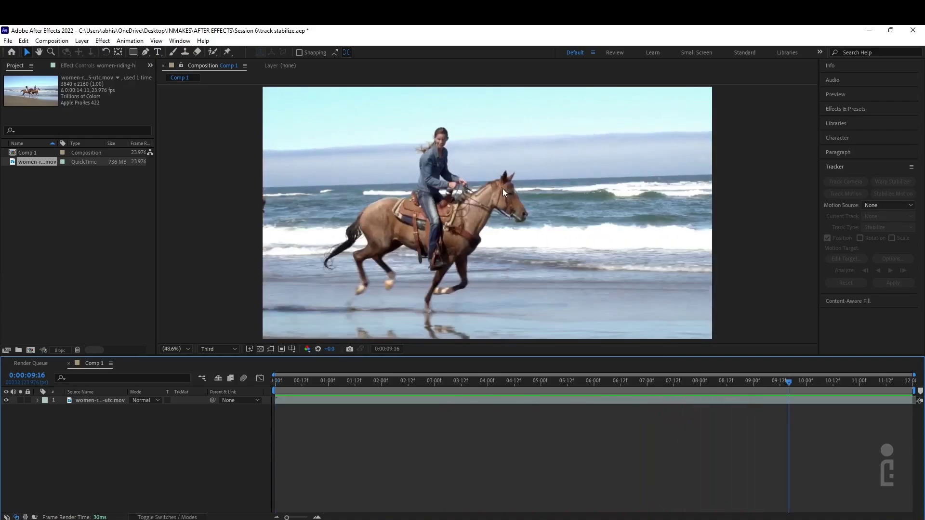
{"action": "left_click", "coordinate": [435, 403]}
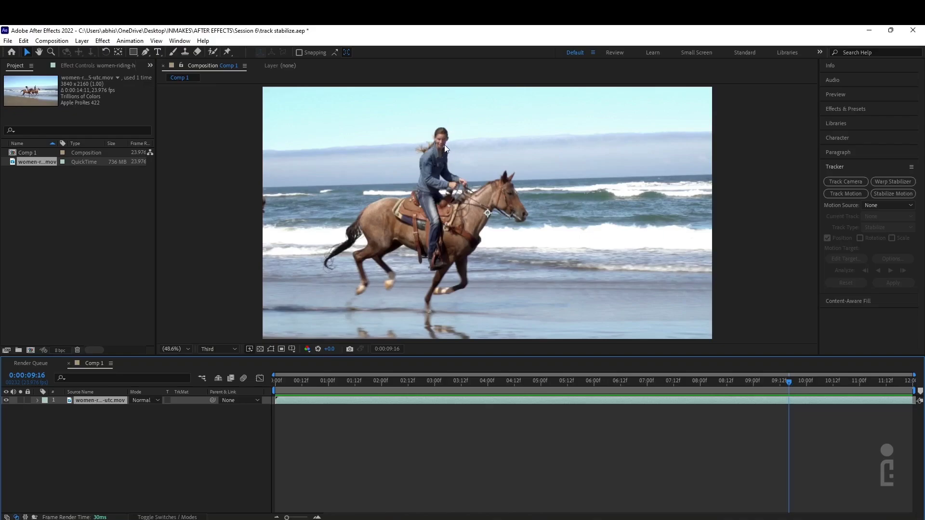
{"action": "left_click_drag", "start_coordinate": [423, 380], "coordinate": [647, 369]}
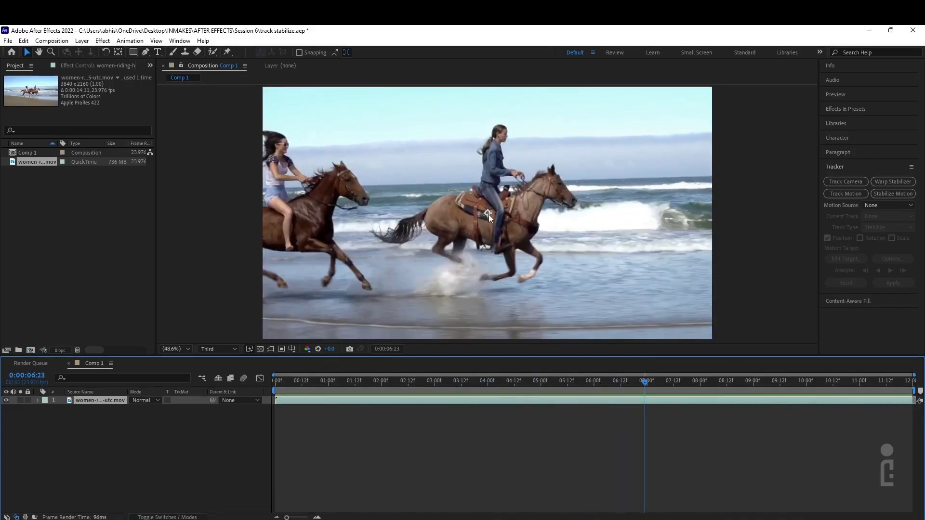
Draw a rectangle with no fill around the head of the rider in denim at 0:00:00:03.
{"action": "left_click", "coordinate": [281, 375]}
{"action": "left_click", "coordinate": [437, 83]}
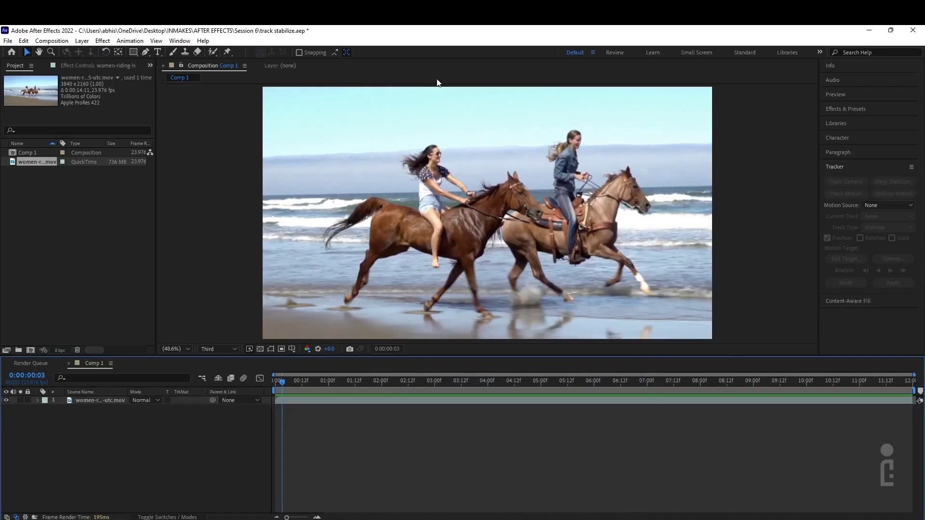
{"action": "left_click", "coordinate": [133, 52]}
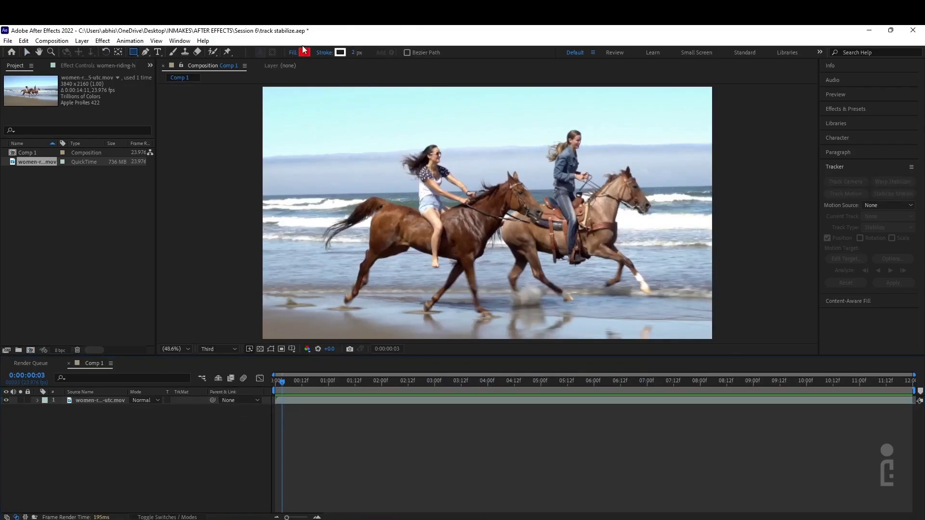
{"action": "left_click", "coordinate": [292, 53]}
{"action": "left_click", "coordinate": [413, 251]}
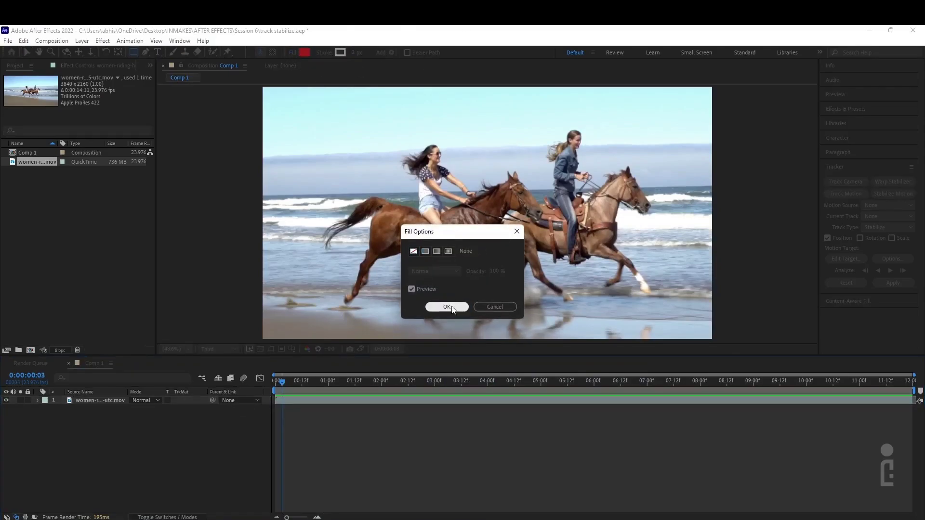
{"action": "left_click", "coordinate": [447, 307]}
{"action": "left_click_drag", "start_coordinate": [544, 124], "coordinate": [599, 148]}
Set the rectangle's stroke to a solid magenta color.
{"action": "left_click", "coordinate": [328, 51]}
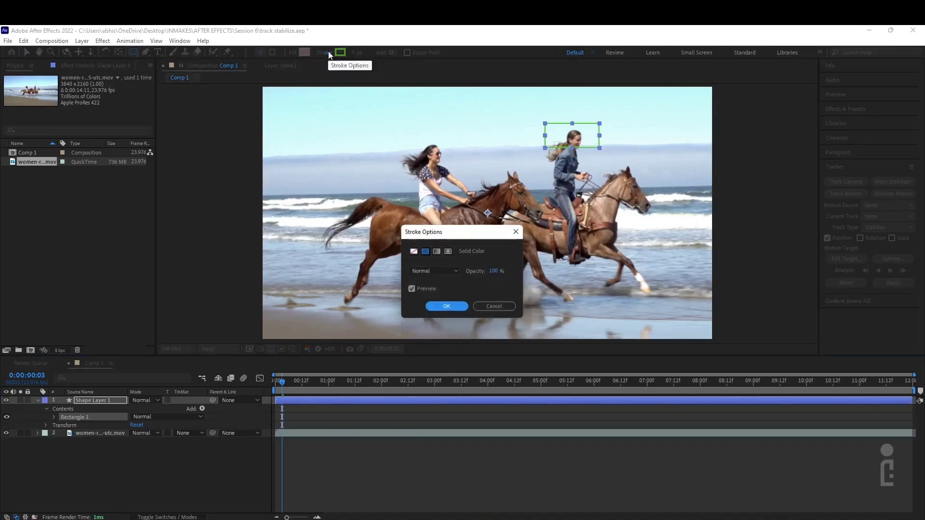
{"action": "key", "text": "Return"}
{"action": "left_click", "coordinate": [340, 52]}
{"action": "left_click_drag", "start_coordinate": [456, 251], "coordinate": [456, 209]}
{"action": "left_click", "coordinate": [529, 190]}
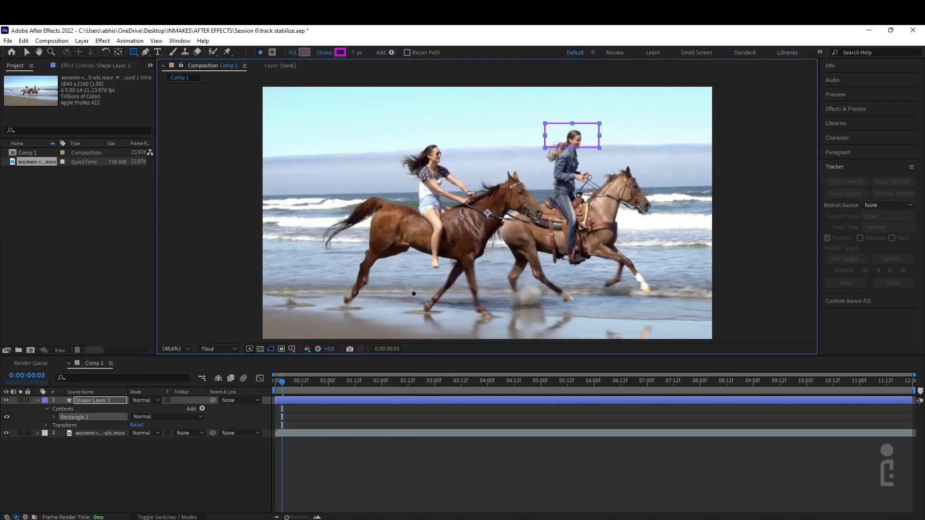
Fit the magenta rectangle closely around the denim rider's head and thicken its stroke, leaving the layer deselected.
{"action": "mouse_move", "coordinate": [547, 126]}
{"action": "left_mouse_down"}
{"action": "mouse_move", "coordinate": [567, 128]}
{"action": "mouse_move", "coordinate": [580, 145]}
{"action": "left_mouse_up"}
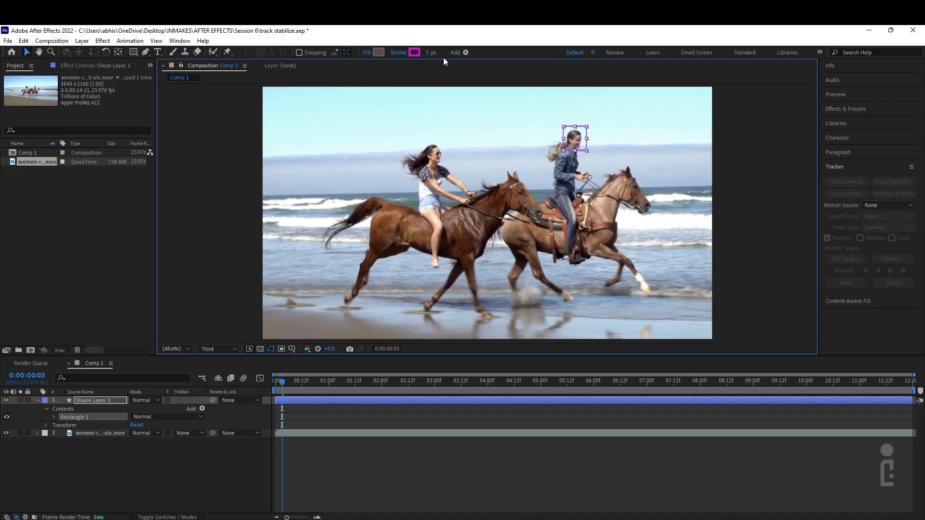
{"action": "left_click_drag", "start_coordinate": [428, 53], "coordinate": [436, 53]}
{"action": "key", "text": "F2"}
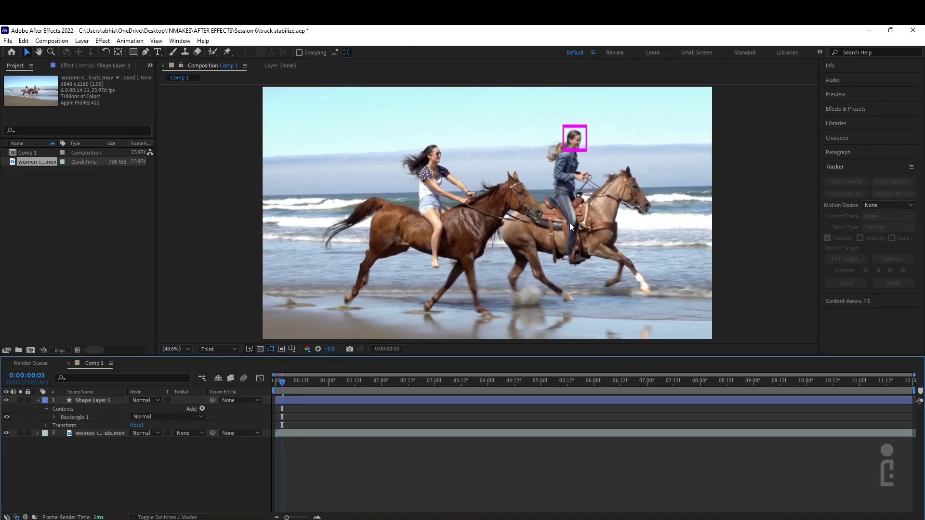
Play back the composition to compare the rider's head movement with the static rectangle.
{"action": "key", "text": "space"}
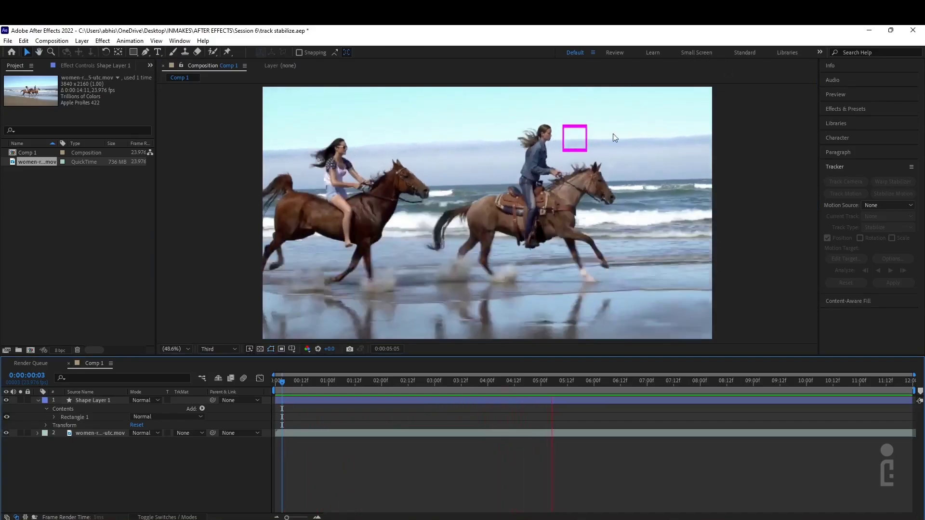
{"action": "key", "text": "space"}
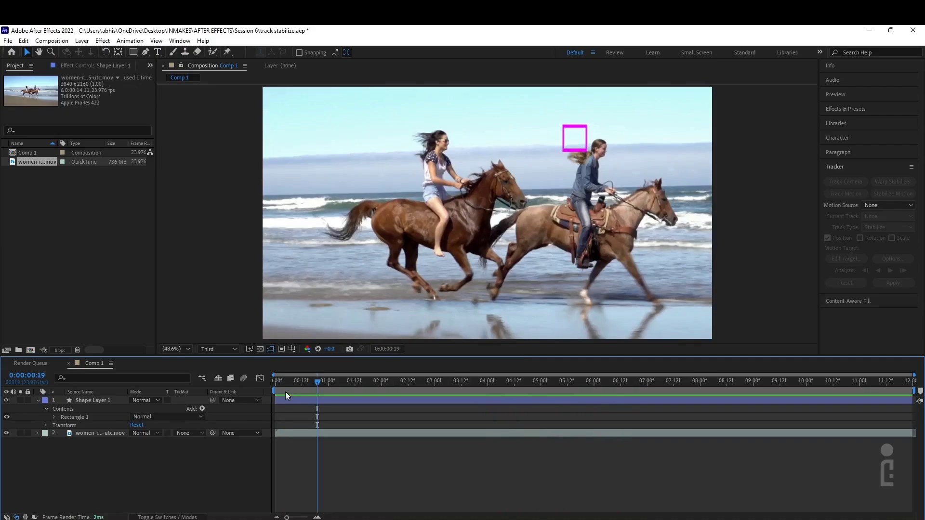
Return to the first frame, hide Shape Layer 1, and start Stabilize Motion on the horse-riding footage layer.
{"action": "left_click_drag", "start_coordinate": [285, 389], "coordinate": [275, 386]}
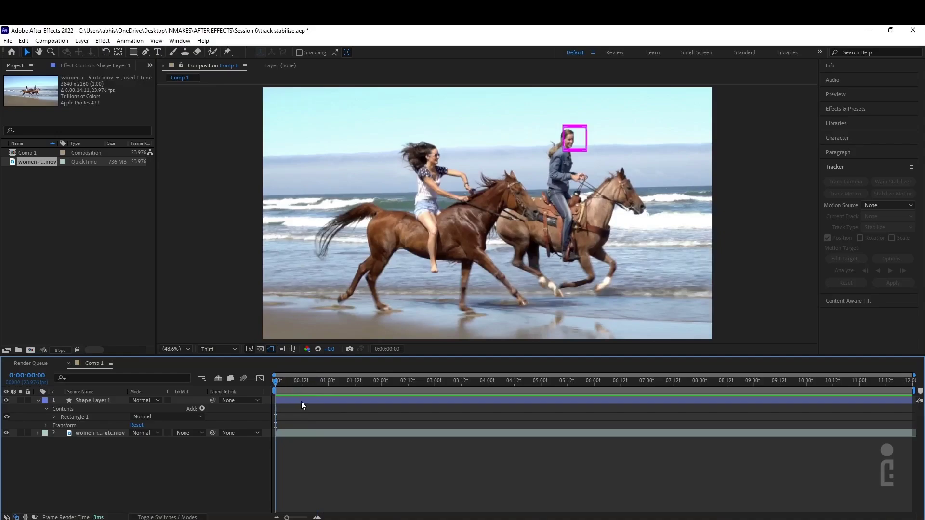
{"action": "left_click", "coordinate": [384, 402]}
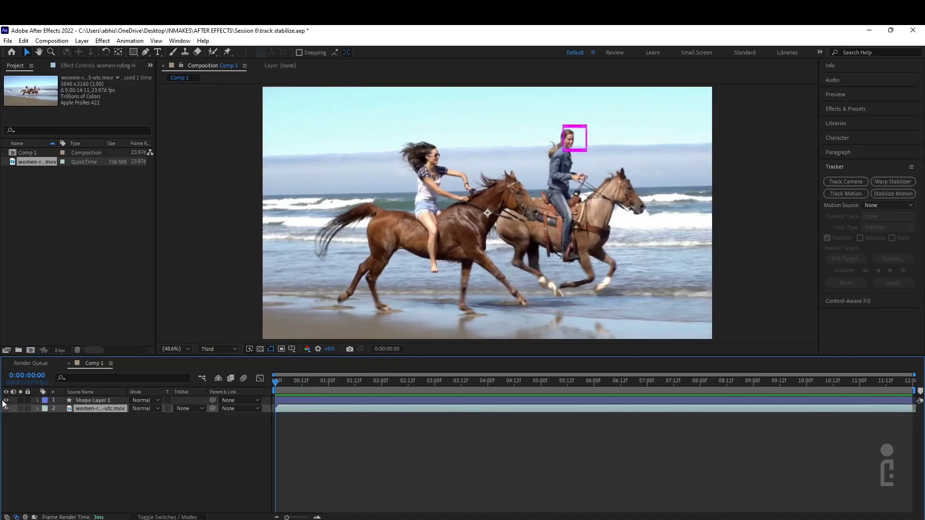
{"action": "left_click", "coordinate": [5, 400]}
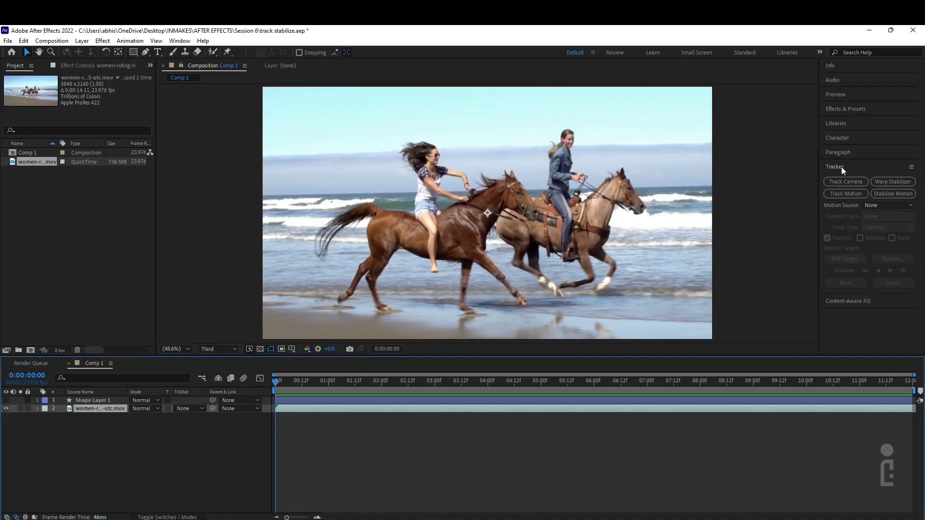
{"action": "left_click", "coordinate": [889, 195]}
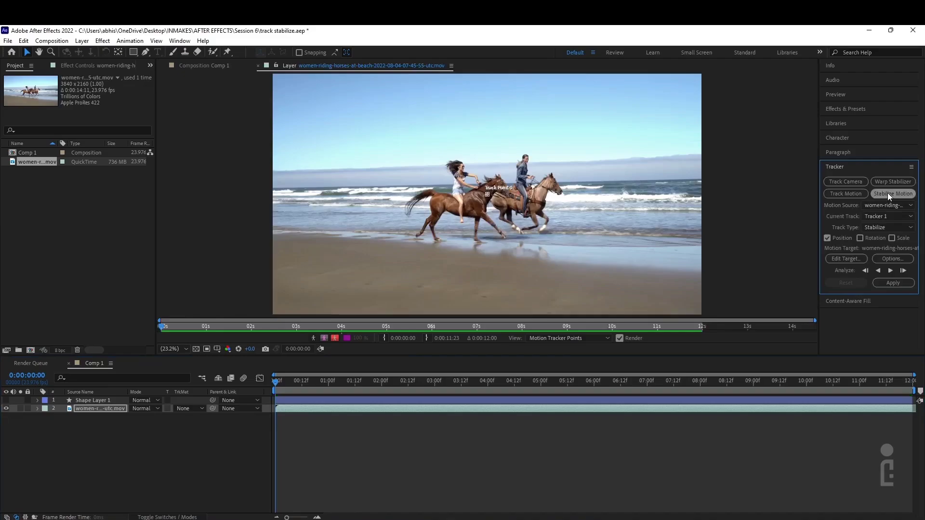
Place Track Point 1 on the denim rider's face, scrub ahead to check her movement, and return to the first frame.
{"action": "scroll", "coordinate": [488, 197], "scroll_direction": "up", "scroll_amount": 5}
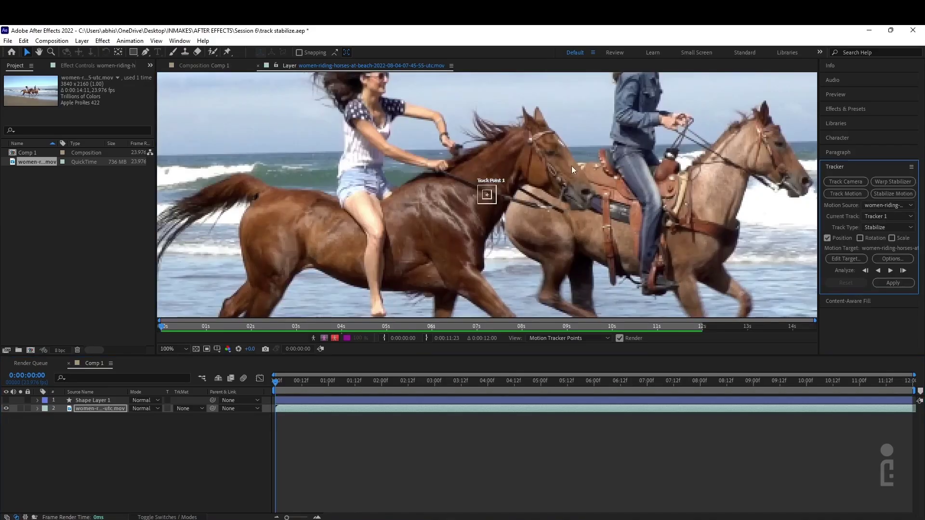
{"action": "left_click_drag", "start_coordinate": [499, 204], "coordinate": [502, 128]}
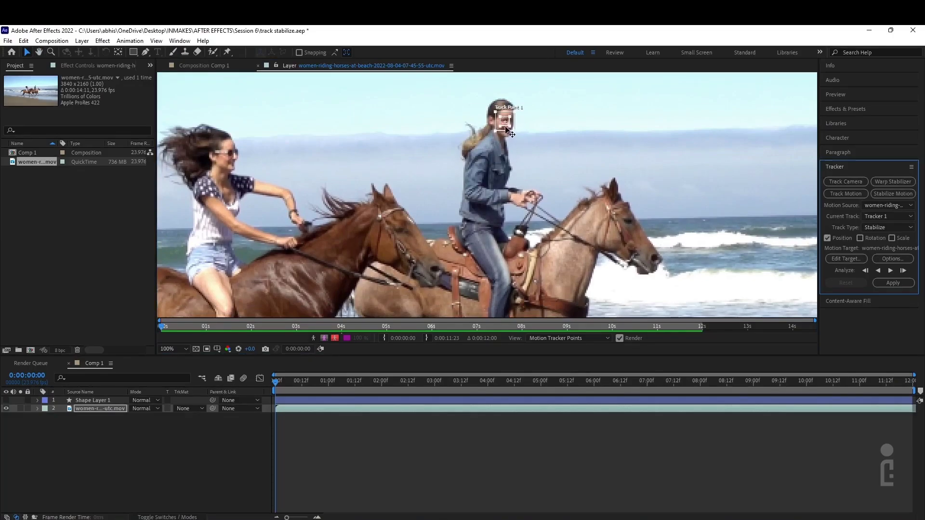
{"action": "left_click_drag", "start_coordinate": [455, 380], "coordinate": [622, 374]}
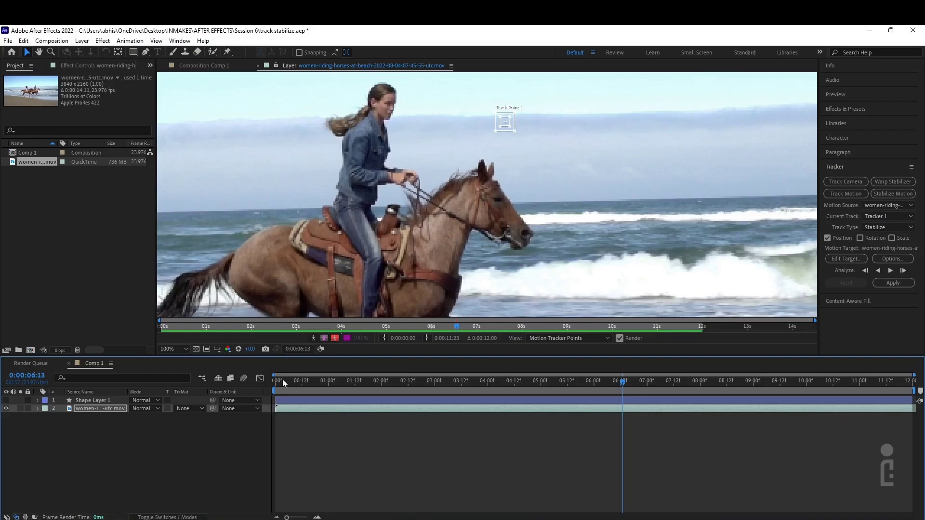
{"action": "left_click_drag", "start_coordinate": [280, 381], "coordinate": [271, 381]}
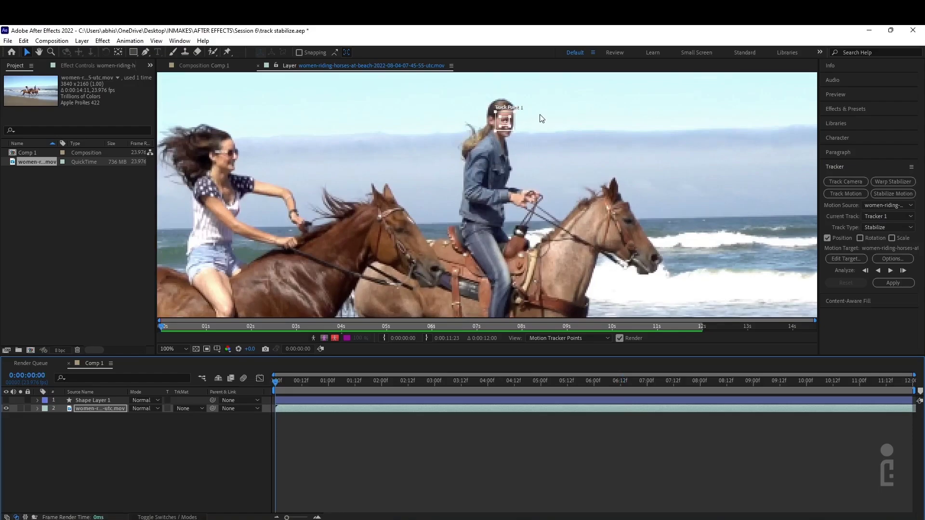
Enlarge Track Point 1's feature region around the rider's head and widen its search region to surround it.
{"action": "scroll", "coordinate": [539, 119], "scroll_direction": "up", "scroll_amount": 1}
{"action": "scroll", "coordinate": [487, 195], "scroll_direction": "up", "scroll_amount": 1}
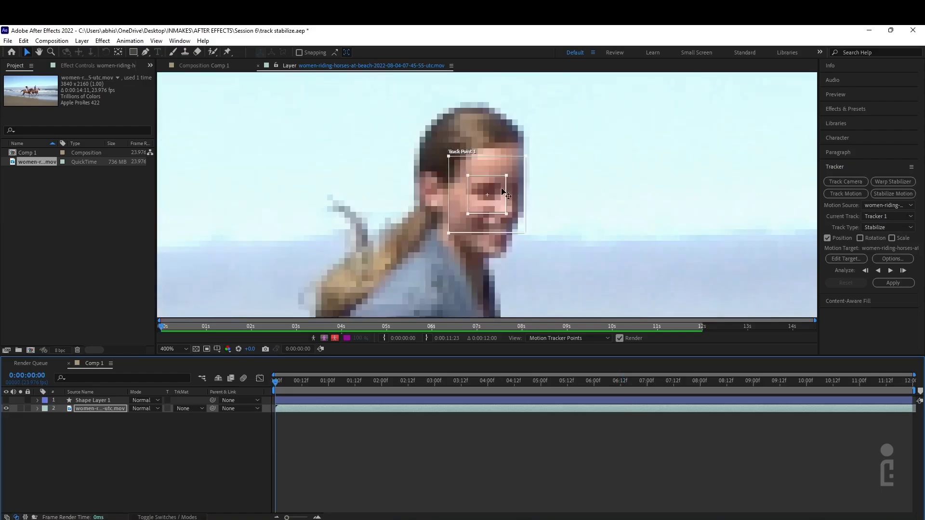
{"action": "left_click_drag", "start_coordinate": [506, 174], "coordinate": [553, 99]}
{"action": "left_click_drag", "start_coordinate": [424, 100], "coordinate": [371, 87]}
{"action": "key", "text": "ctrl+z"}
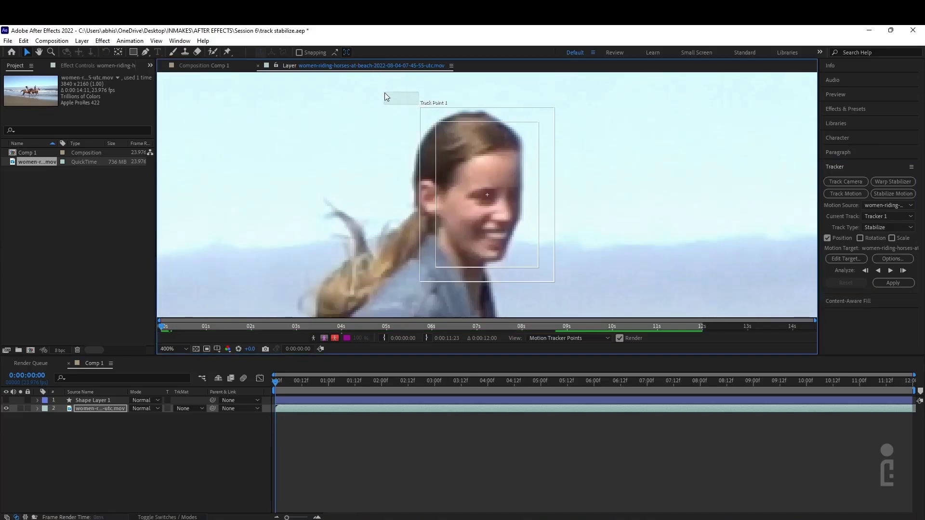
{"action": "left_click_drag", "start_coordinate": [421, 107], "coordinate": [382, 105]}
{"action": "left_click_drag", "start_coordinate": [436, 122], "coordinate": [427, 115]}
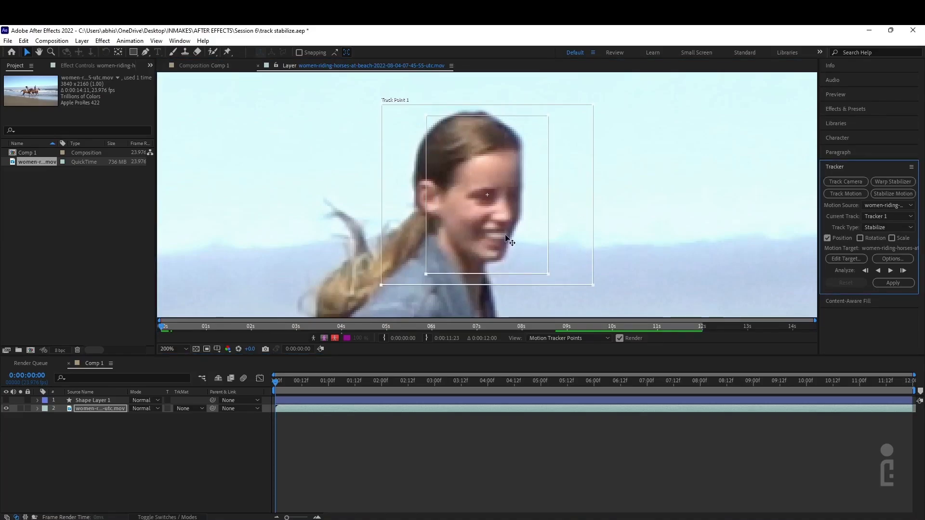
Analyze the track forward from the first frame and inspect the tracked points around the rider's head.
{"action": "key", "text": "comma"}
{"action": "key", "text": "comma"}
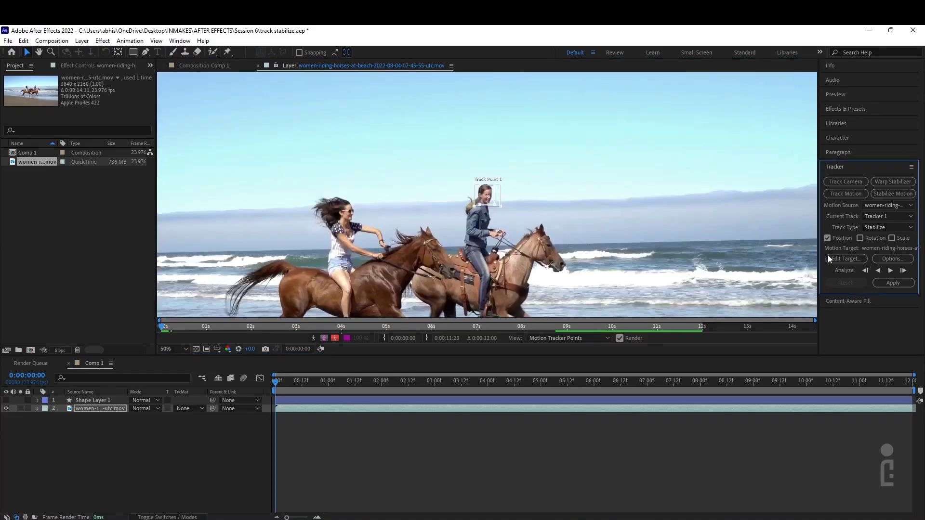
{"action": "left_click", "coordinate": [894, 272]}
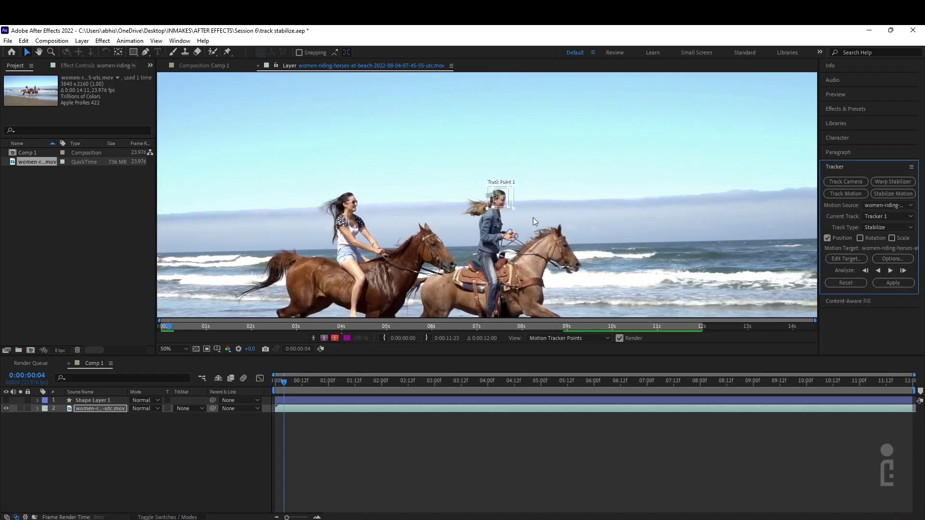
{"action": "key", "text": "period"}
{"action": "key", "text": "period"}
{"action": "key", "text": "period"}
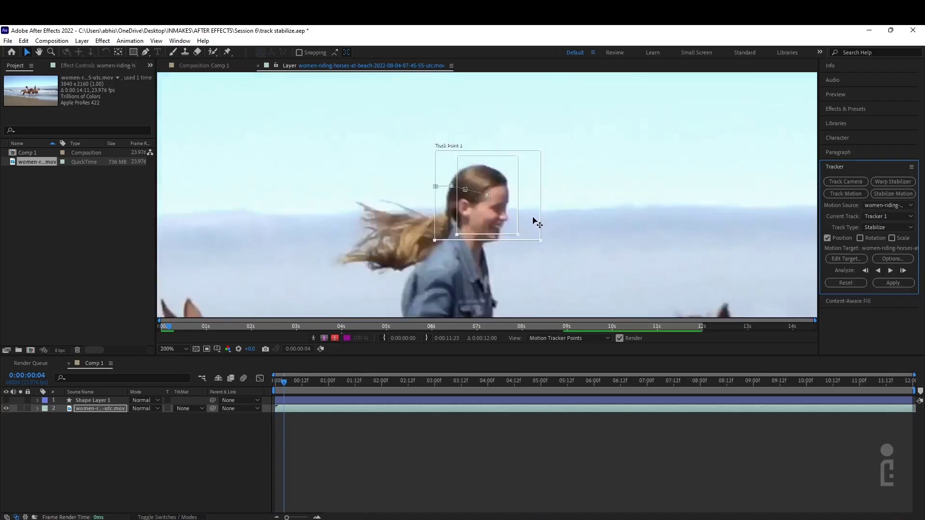
Review the low-confidence behaviors in the Motion Tracker Options for Tracker 1, keeping Stop Tracking below 80% confidence.
{"action": "left_click", "coordinate": [891, 259]}
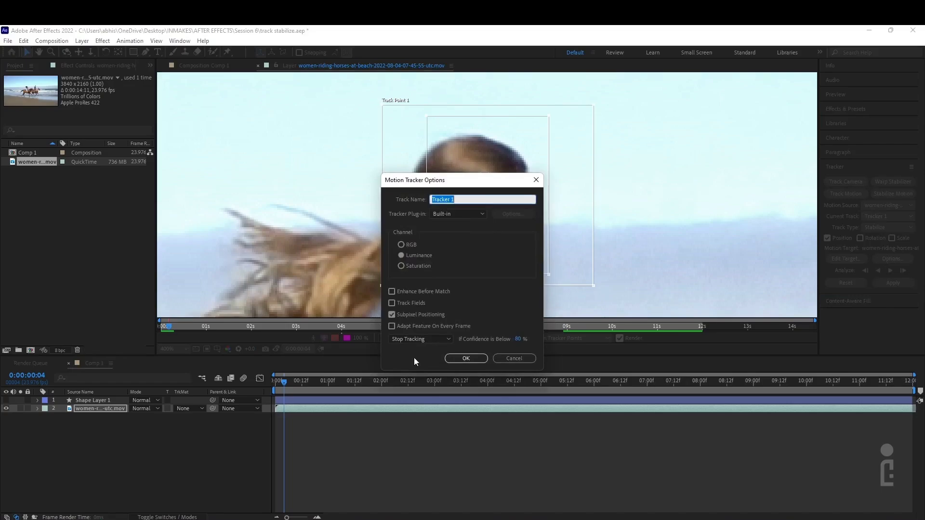
{"action": "left_click", "coordinate": [423, 340]}
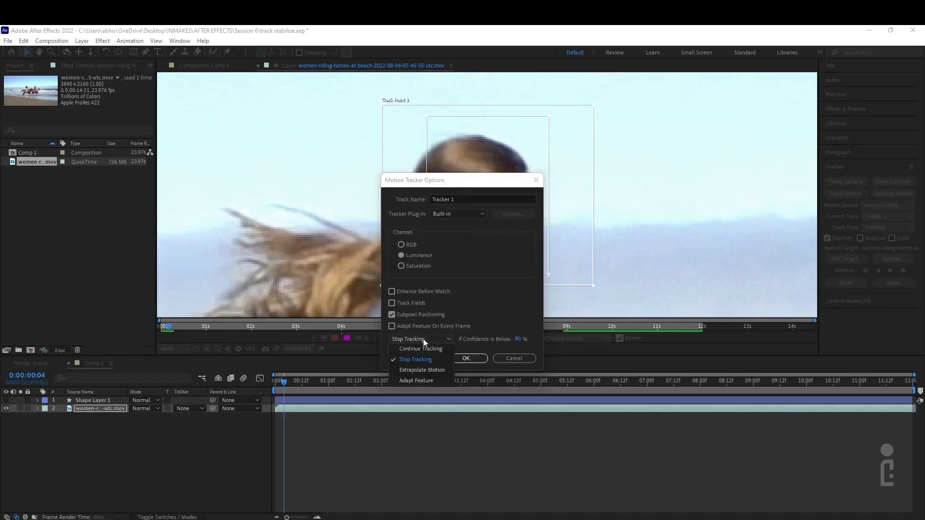
{"action": "left_click", "coordinate": [460, 185]}
{"action": "left_click_drag", "start_coordinate": [459, 184], "coordinate": [691, 131]}
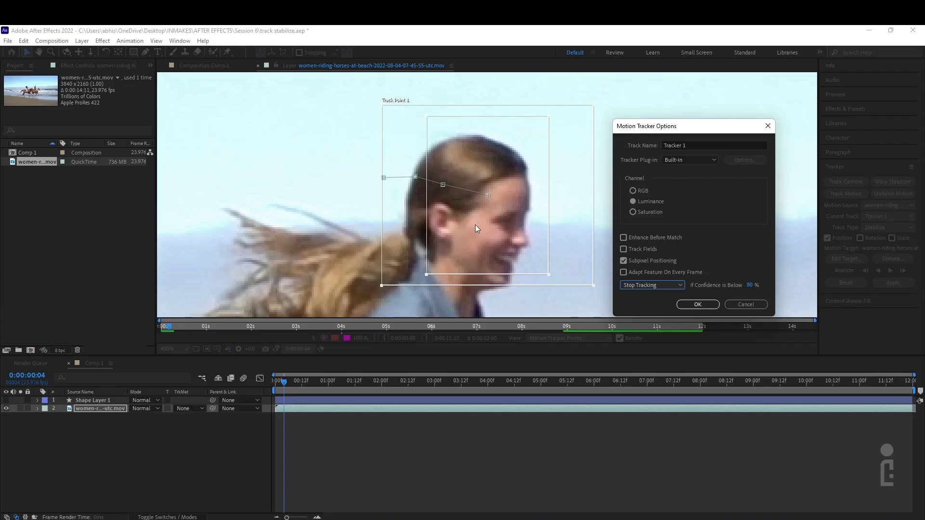
{"action": "left_click", "coordinate": [653, 285]}
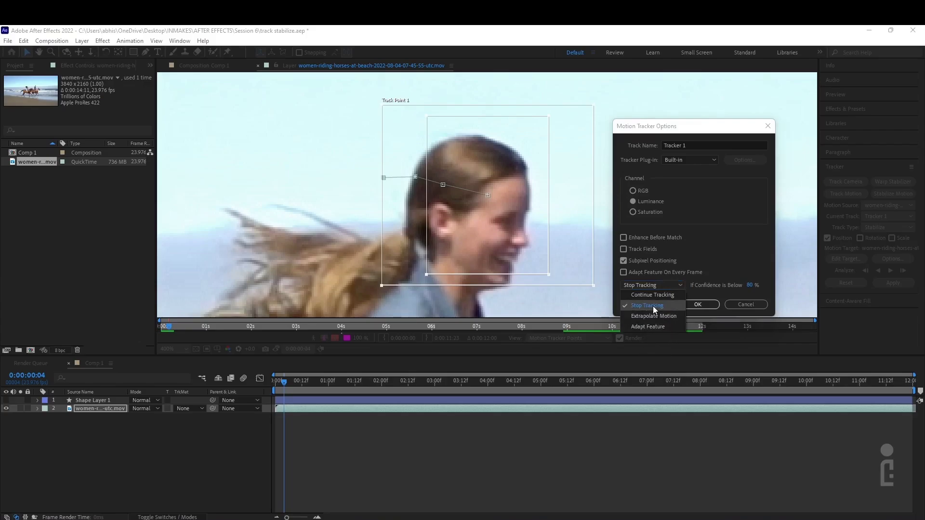
{"action": "left_click", "coordinate": [706, 263]}
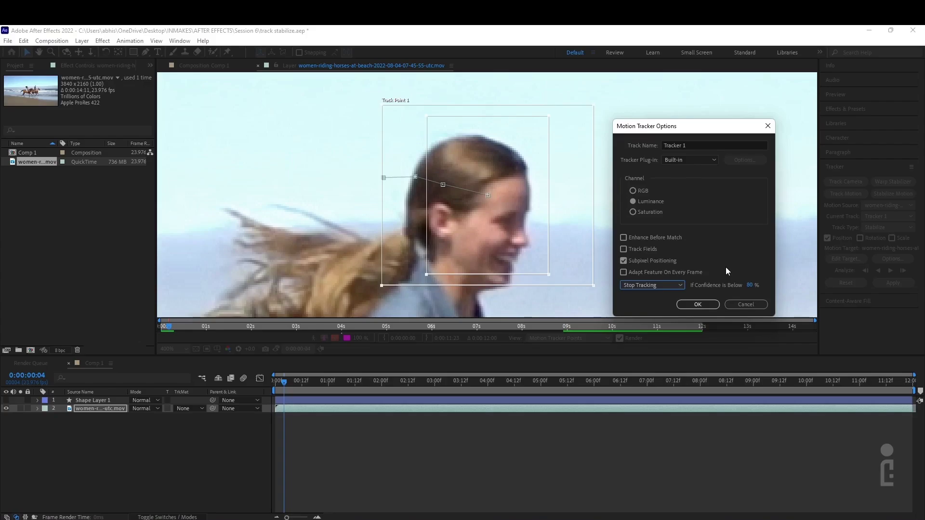
{"action": "left_click", "coordinate": [706, 305]}
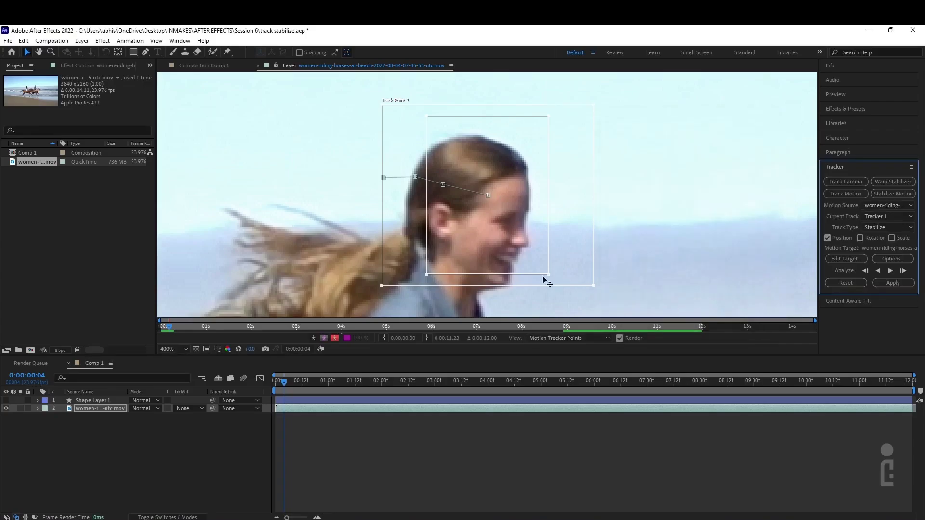
Reposition Track Point 1 over the denim rider's face at 0:00:00:04 and analyze the track forward from there.
{"action": "left_click_drag", "start_coordinate": [506, 218], "coordinate": [527, 246]}
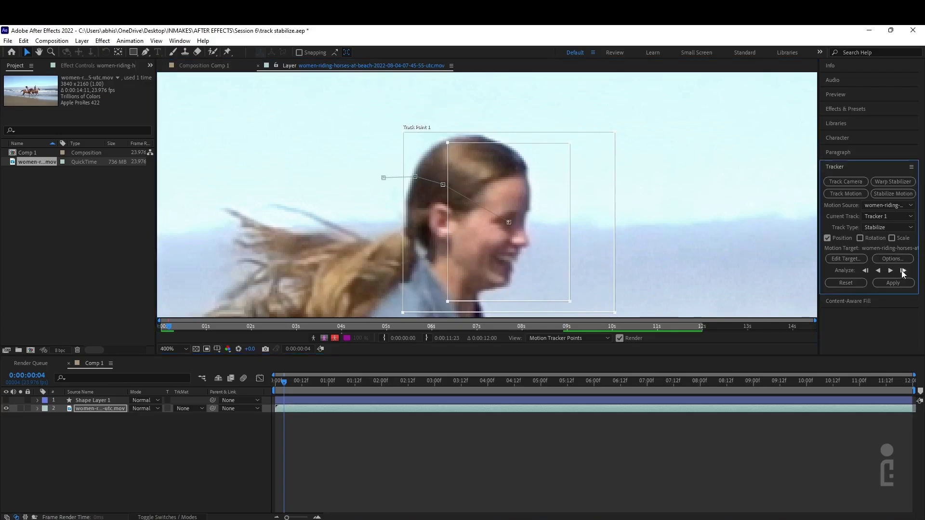
{"action": "left_click", "coordinate": [893, 271]}
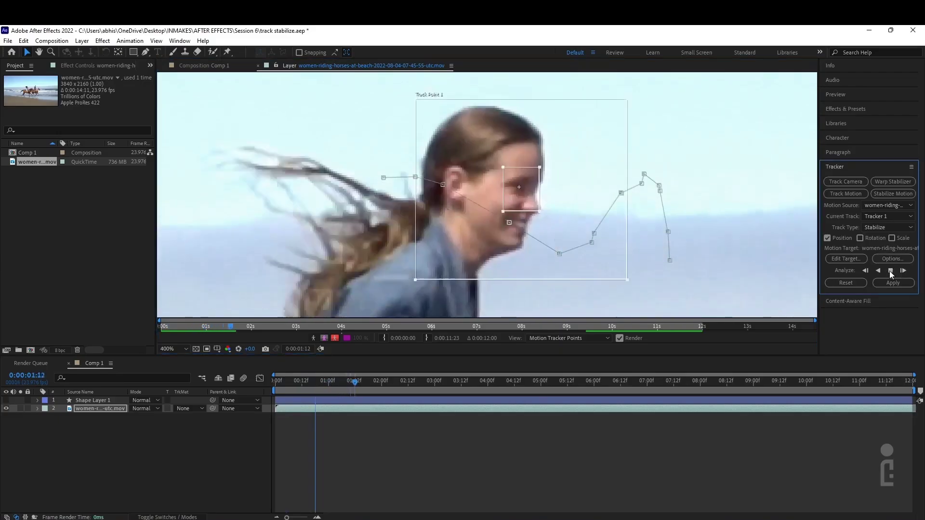
{"action": "left_click_drag", "start_coordinate": [332, 214], "coordinate": [466, 160]}
{"action": "left_click", "coordinate": [903, 271]}
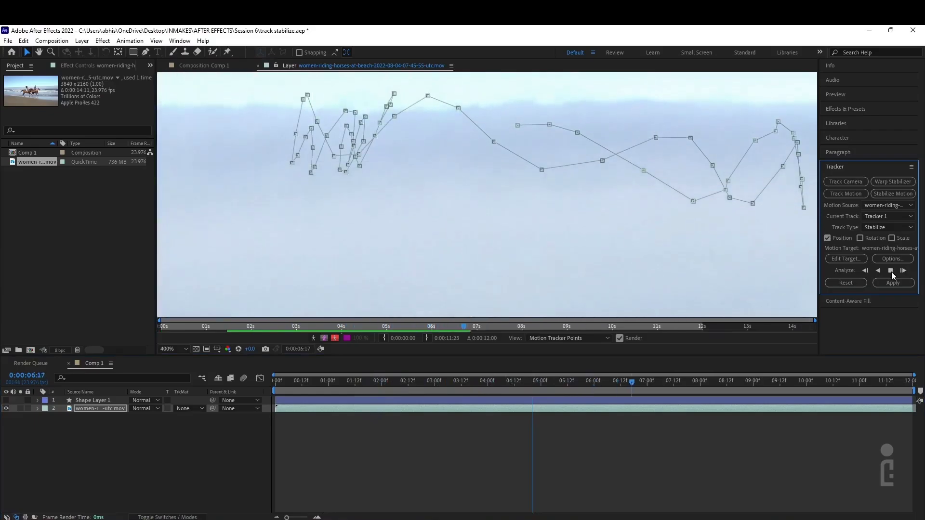
Continue analyzing the rider's head motion forward, finishing the last frames one at a time up to 0:00:11:23.
{"action": "left_click_drag", "start_coordinate": [675, 381], "coordinate": [716, 381]}
{"action": "left_click", "coordinate": [890, 270]}
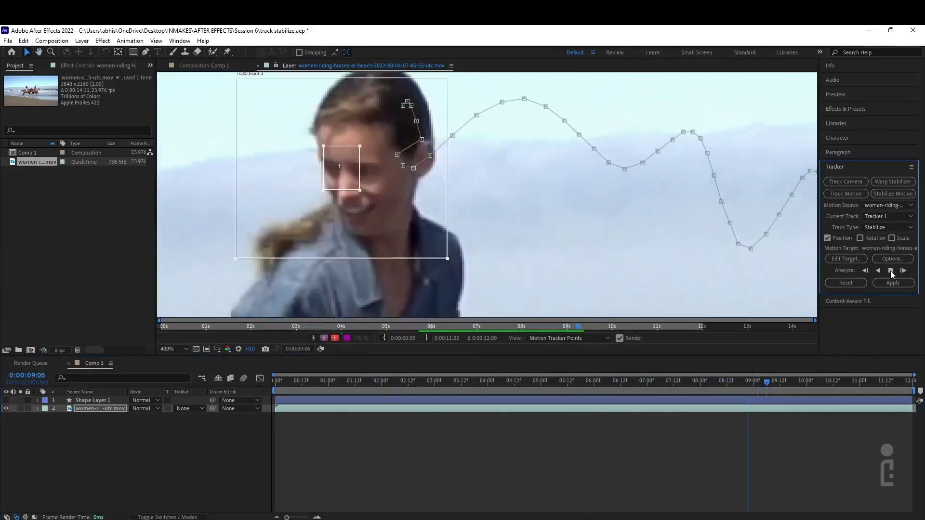
{"action": "left_click", "coordinate": [890, 270]}
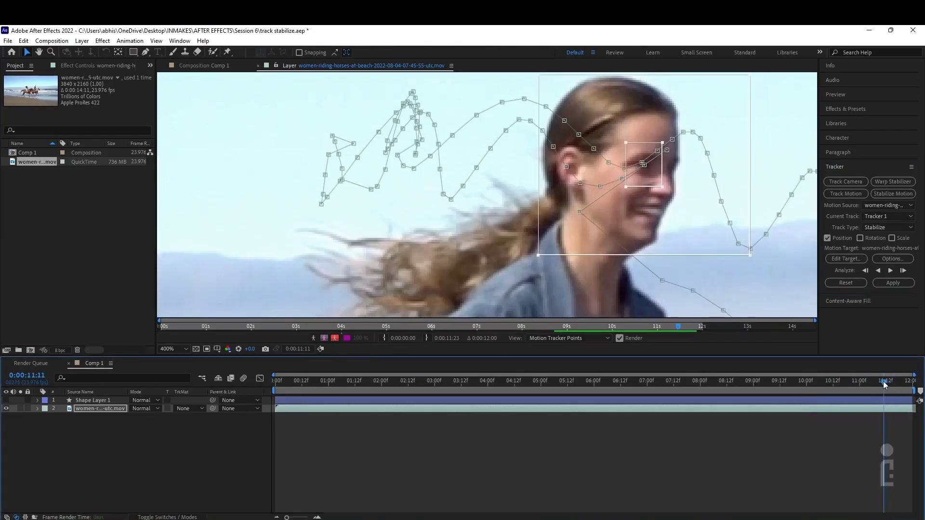
{"action": "left_click", "coordinate": [902, 271]}
{"action": "left_click", "coordinate": [902, 271]}
{"action": "left_click", "coordinate": [902, 271]}
{"action": "left_click", "coordinate": [902, 271]}
{"action": "left_click", "coordinate": [902, 271]}
Check the complete track path around the rider's head and apply Tracker 1's stabilization to the footage.
{"action": "scroll", "coordinate": [723, 248], "scroll_direction": "down", "scroll_amount": 1}
{"action": "left_click_drag", "start_coordinate": [751, 248], "coordinate": [531, 222]}
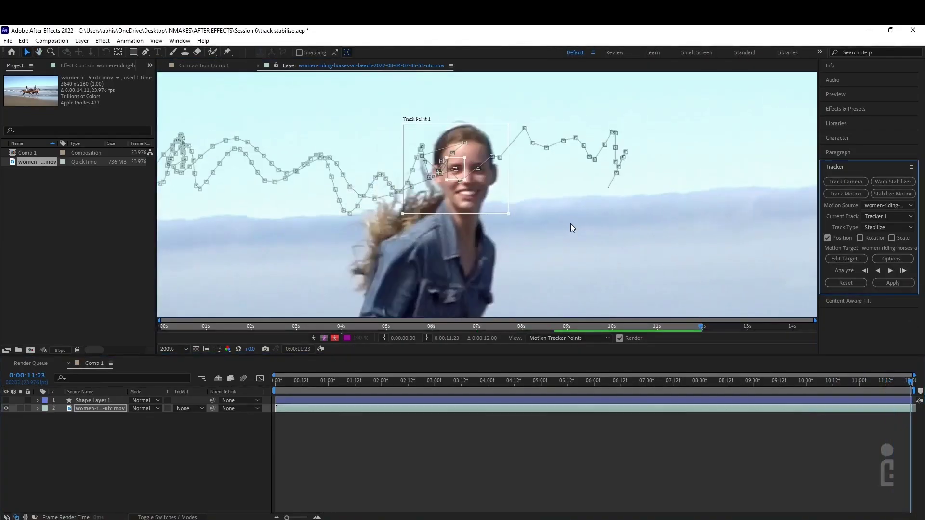
{"action": "scroll", "coordinate": [560, 213], "scroll_direction": "down", "scroll_amount": 1}
{"action": "scroll", "coordinate": [521, 211], "scroll_direction": "up", "scroll_amount": 1}
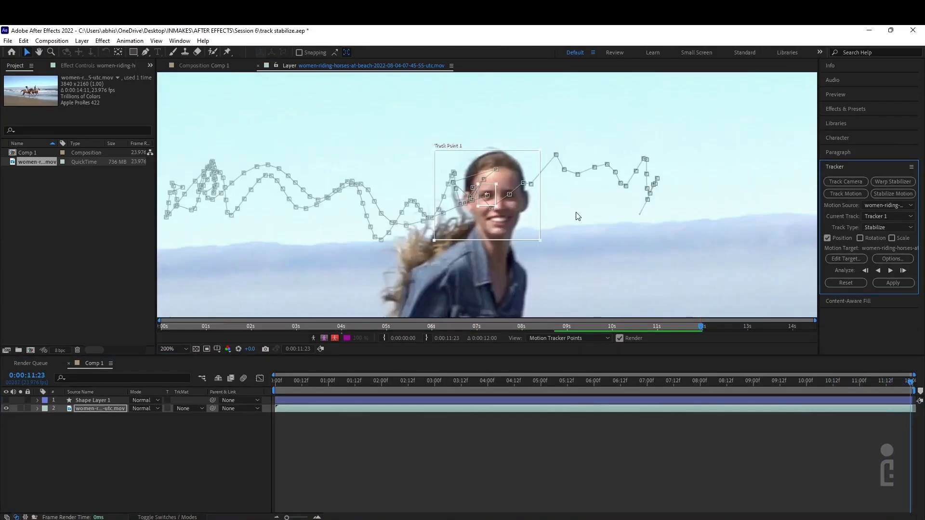
{"action": "scroll", "coordinate": [577, 216], "scroll_direction": "down", "scroll_amount": 1}
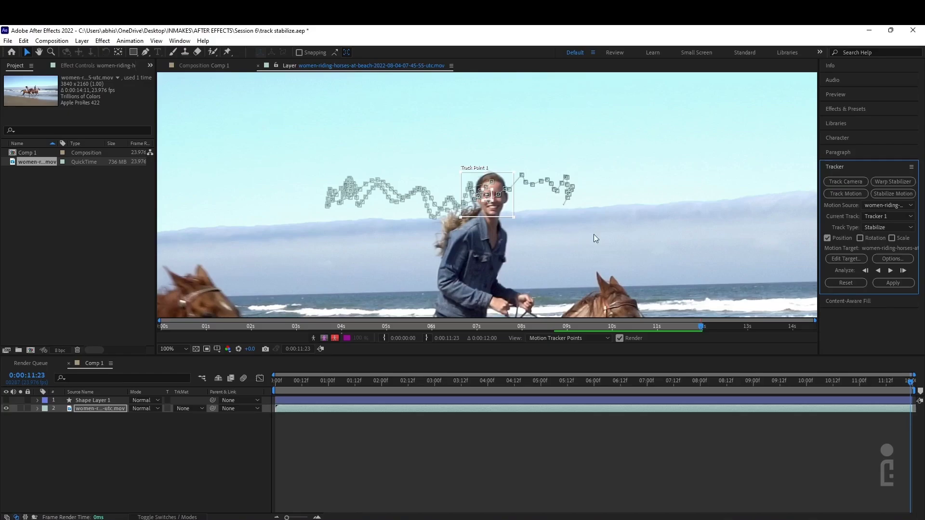
{"action": "left_click", "coordinate": [886, 283]}
{"action": "left_click", "coordinate": [457, 288]}
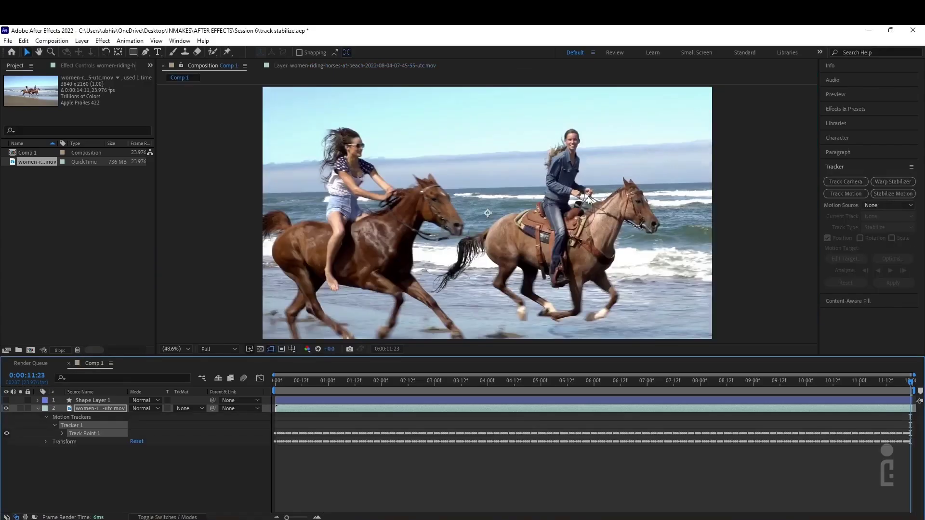
Play the stabilized footage from the first frame and watch the denim rider's head for movement.
{"action": "key", "text": "Home"}
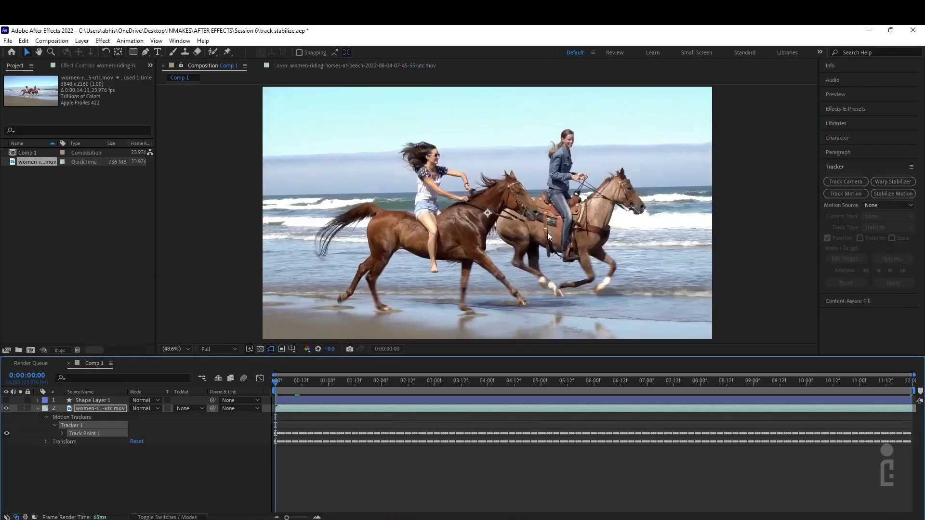
{"action": "key", "text": "space"}
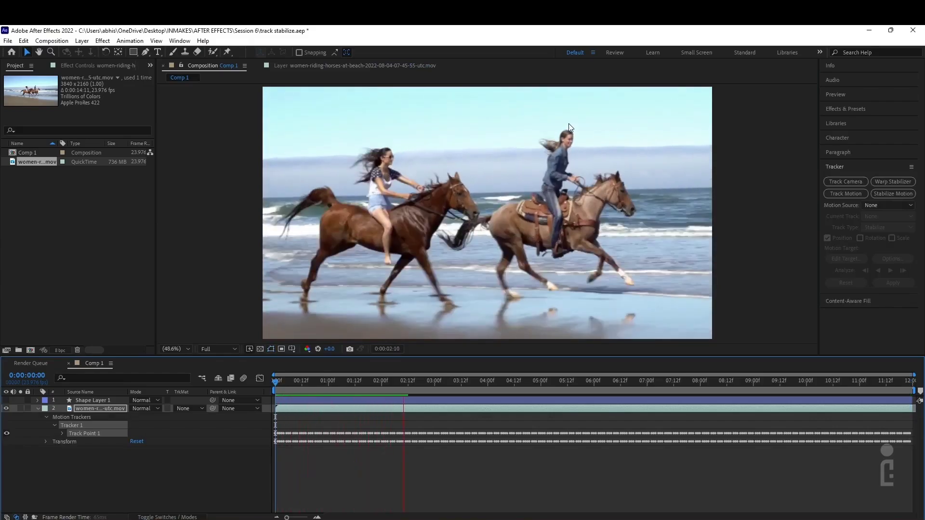
{"action": "key", "text": "space"}
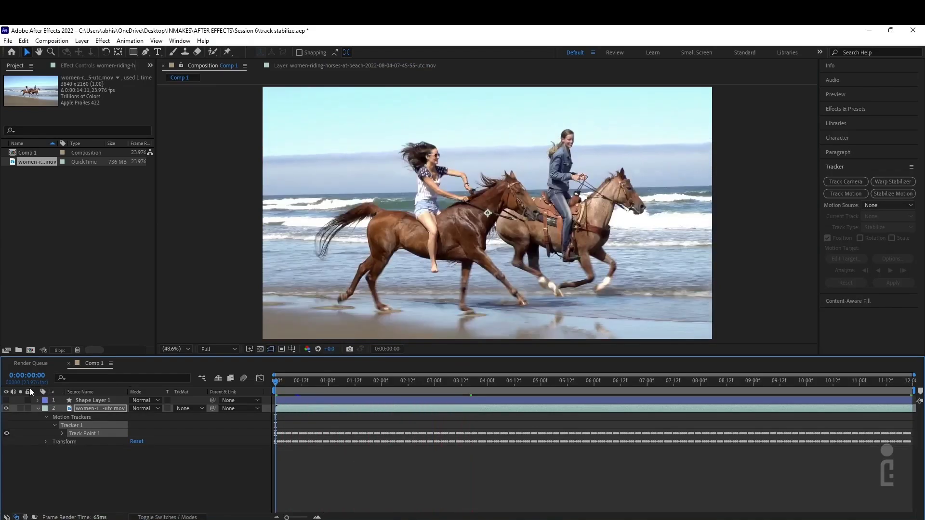
Show Shape Layer 1, move its magenta rectangle around the denim rider's head, and play the footage to compare positions.
{"action": "left_click", "coordinate": [6, 400]}
{"action": "left_click", "coordinate": [581, 150]}
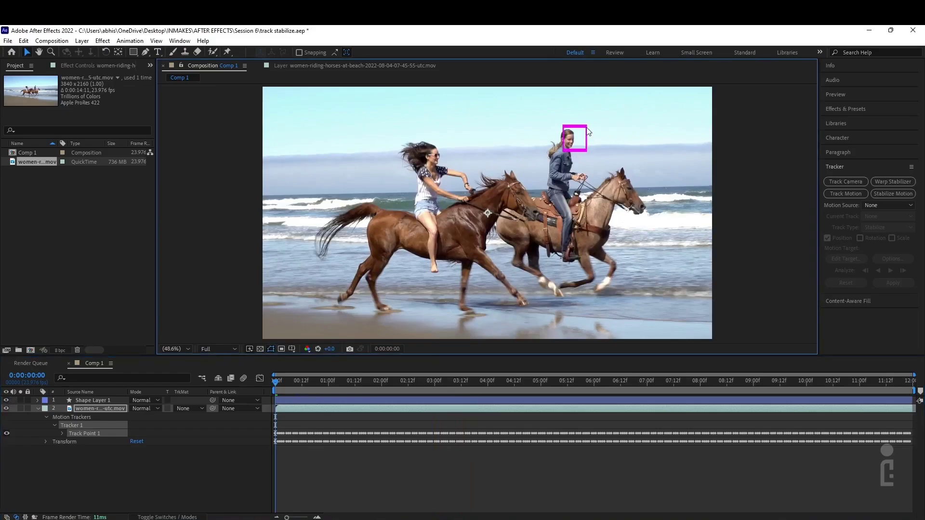
{"action": "left_click", "coordinate": [99, 400]}
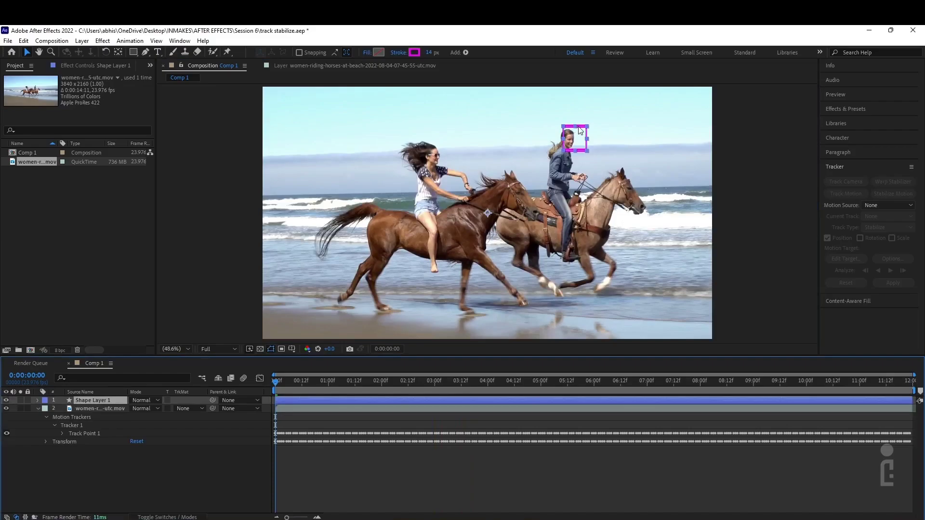
{"action": "left_click_drag", "start_coordinate": [581, 126], "coordinate": [571, 129]}
{"action": "key", "text": "ctrl+shift+a"}
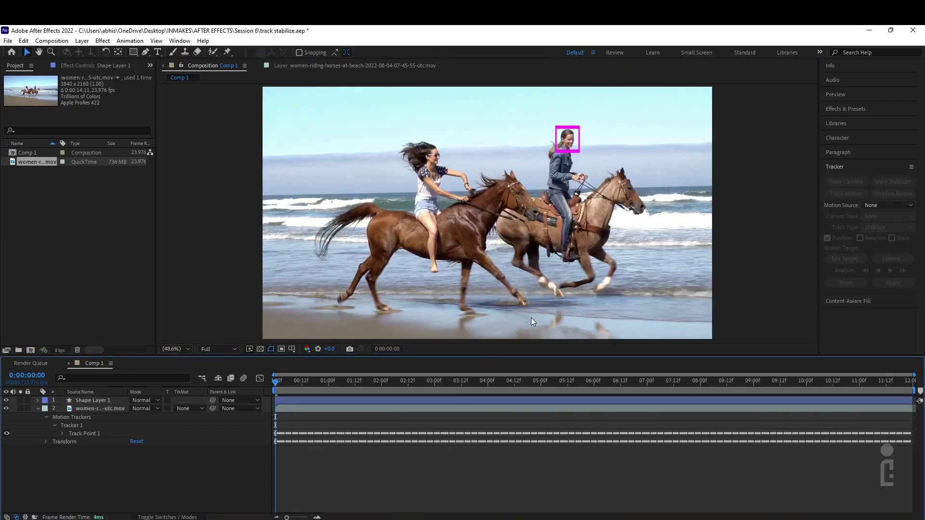
{"action": "key", "text": "space"}
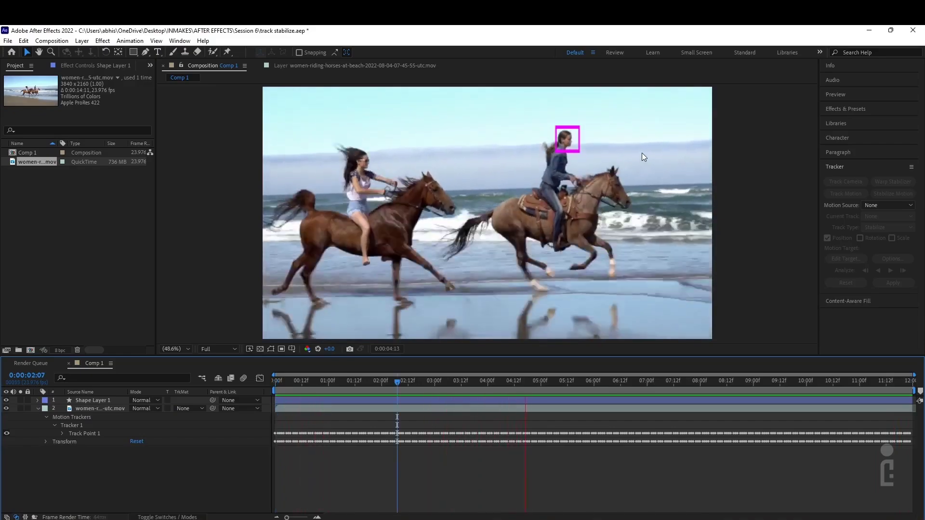
{"action": "key", "text": "space"}
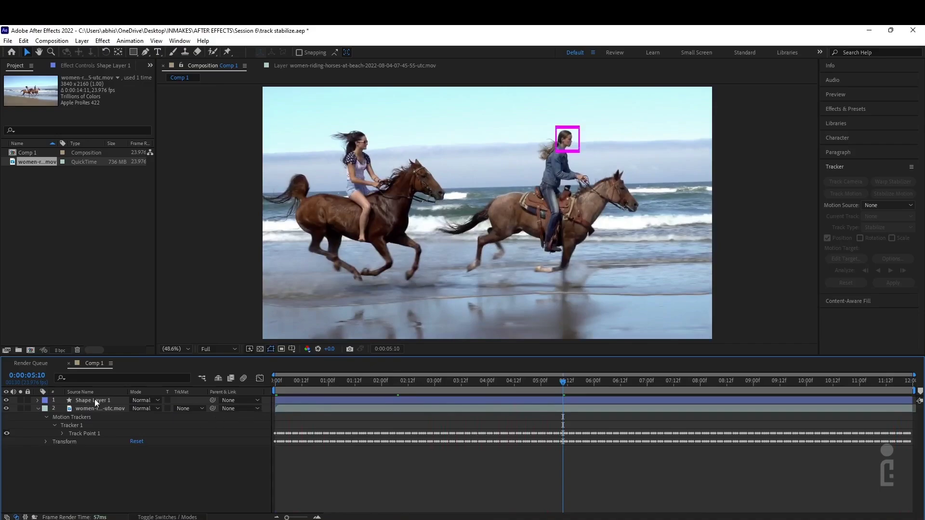
Select the beach footage layer and examine its outer bounds relative to the composition frame.
{"action": "left_click", "coordinate": [37, 408]}
{"action": "left_click", "coordinate": [81, 408]}
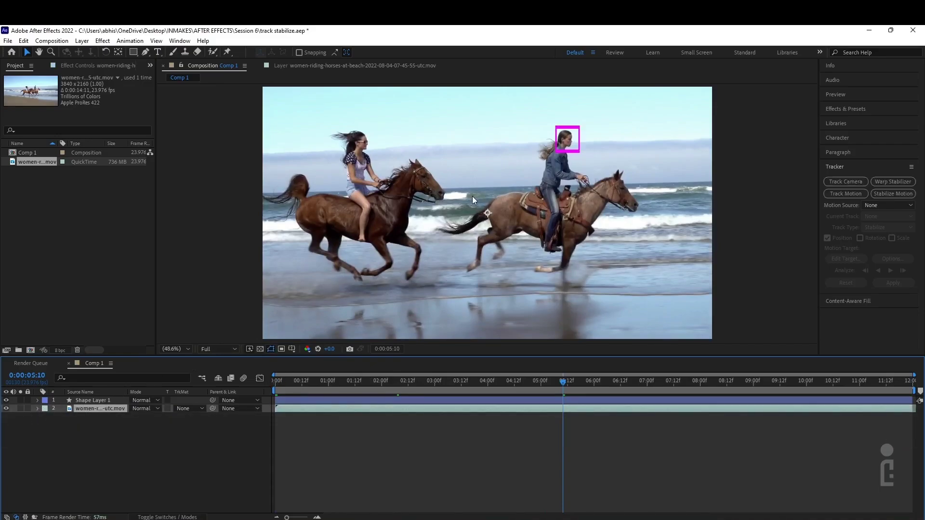
{"action": "key", "text": "comma"}
{"action": "key", "text": "comma"}
{"action": "key", "text": "comma"}
{"action": "key", "text": "comma"}
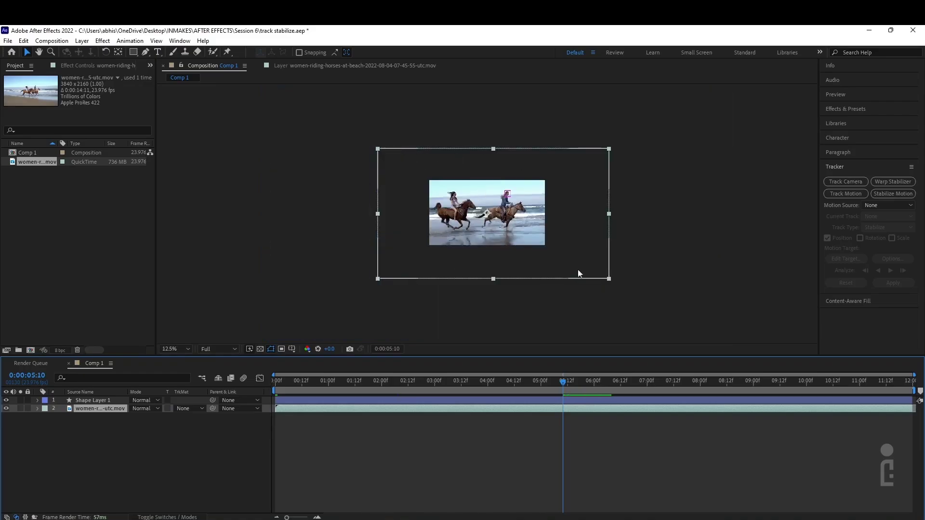
{"action": "key", "text": "period"}
{"action": "key", "text": "period"}
{"action": "key", "text": "period"}
{"action": "key", "text": "period"}
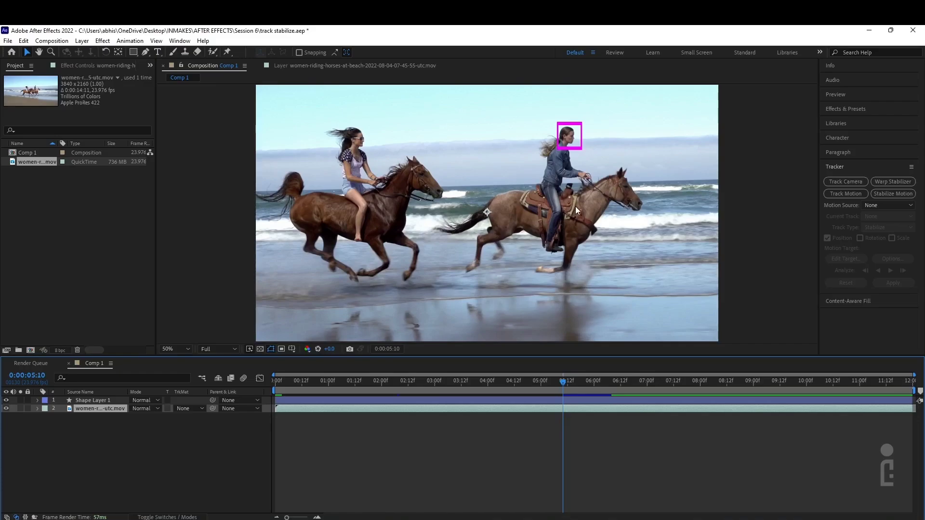
Scale the footage to 153%, hide the magenta rectangle, and move the denim rider near the middle of the frame.
{"action": "key", "text": "s"}
{"action": "left_click", "coordinate": [162, 416]}
{"action": "left_click_drag", "start_coordinate": [163, 416], "coordinate": [182, 416]}
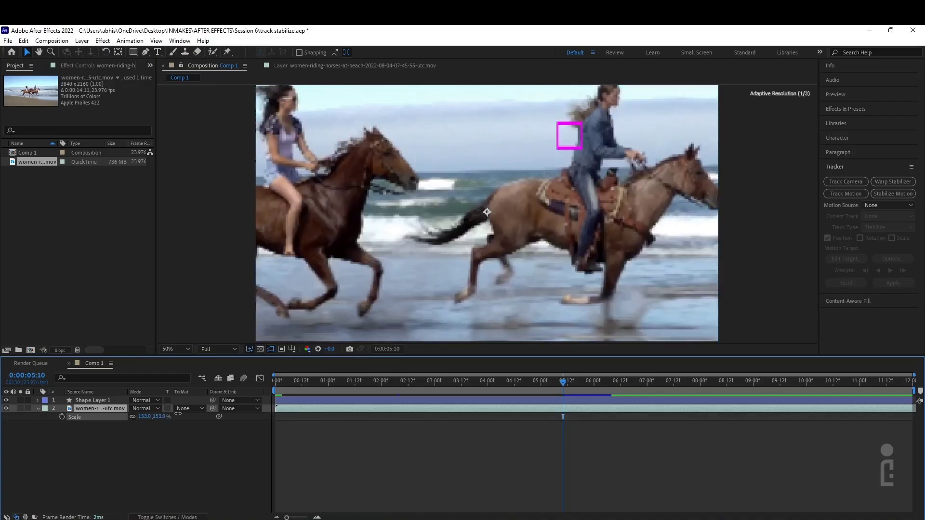
{"action": "left_click", "coordinate": [6, 400]}
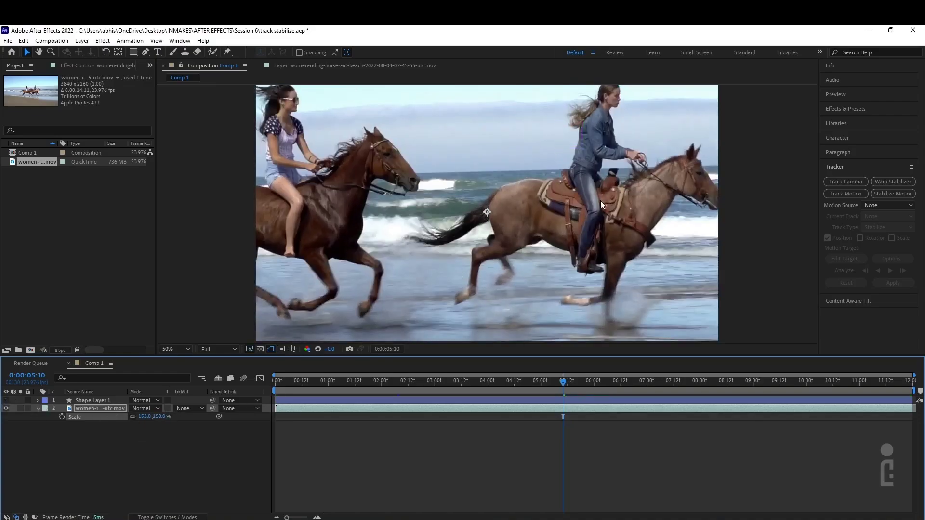
{"action": "left_click_drag", "start_coordinate": [601, 201], "coordinate": [466, 254]}
{"action": "left_click", "coordinate": [163, 349]}
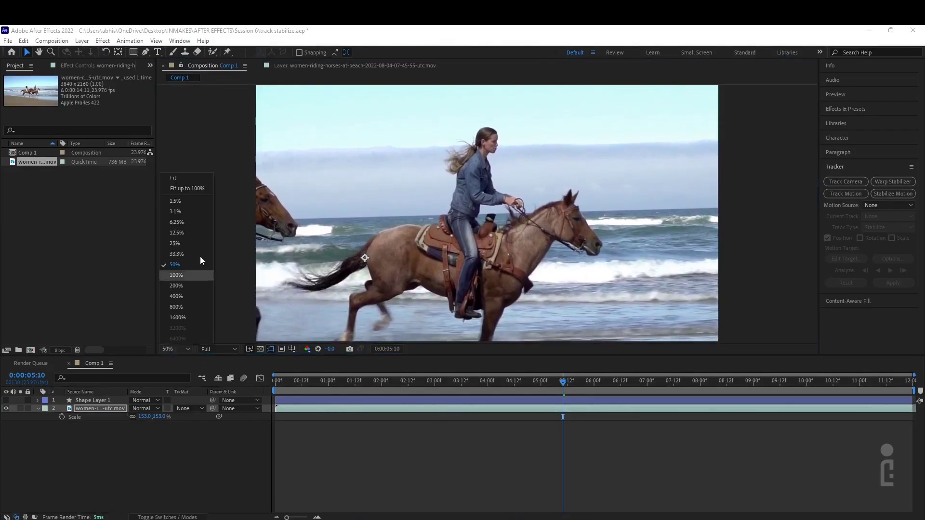
{"action": "left_click", "coordinate": [187, 182]}
{"action": "key", "text": "Home"}
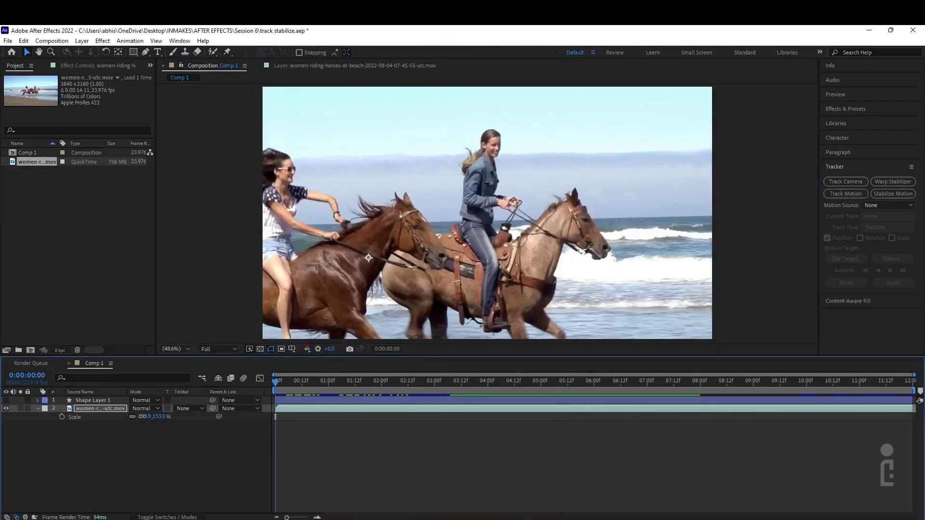
Set the footage layer's scale to 108% and re-center the layer over the composition frame.
{"action": "left_click_drag", "start_coordinate": [145, 417], "coordinate": [140, 418]}
{"action": "left_click", "coordinate": [142, 416]}
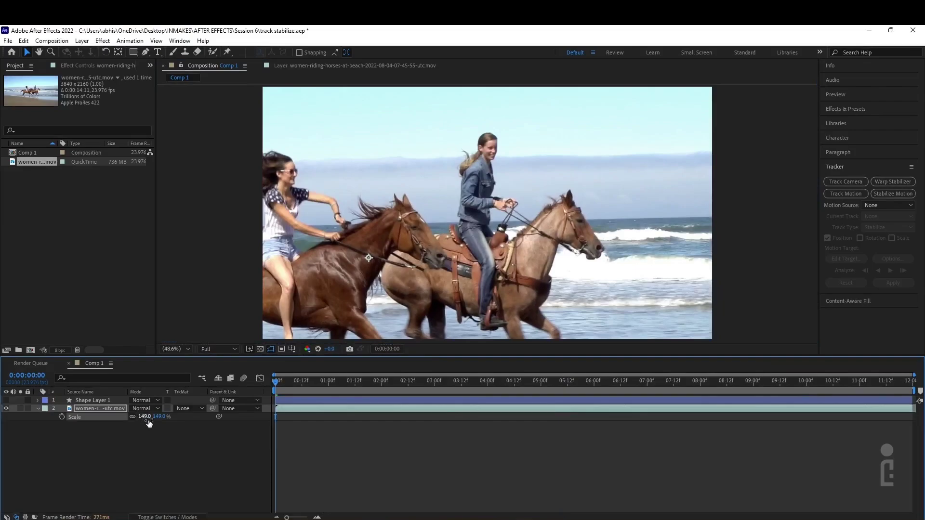
{"action": "type", "text": "108"}
{"action": "key", "text": "Return"}
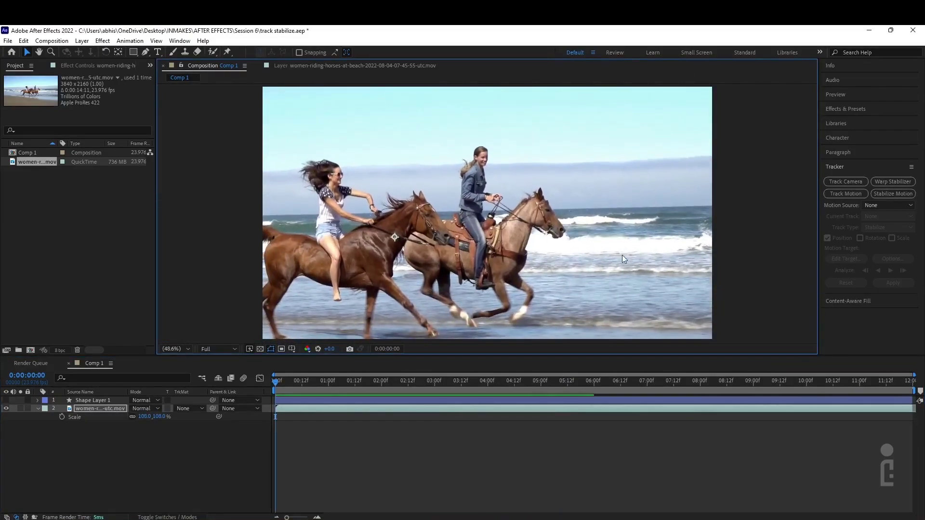
{"action": "scroll", "coordinate": [509, 219], "scroll_direction": "up", "scroll_amount": 1}
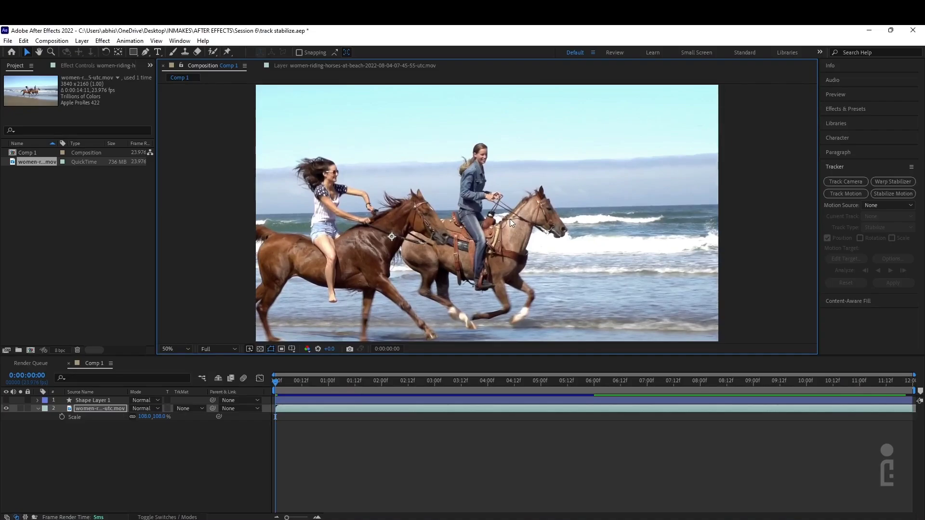
{"action": "scroll", "coordinate": [509, 218], "scroll_direction": "down", "scroll_amount": 4}
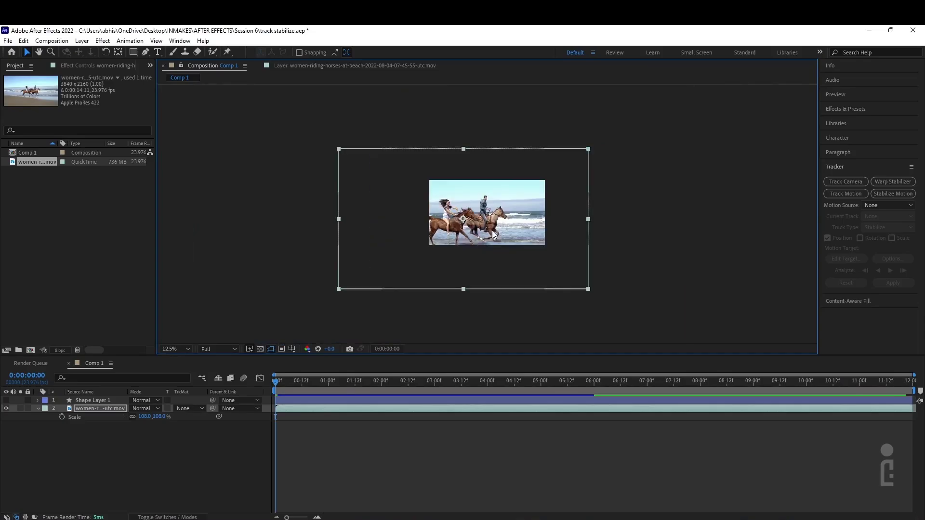
{"action": "left_click_drag", "start_coordinate": [494, 235], "coordinate": [520, 228]}
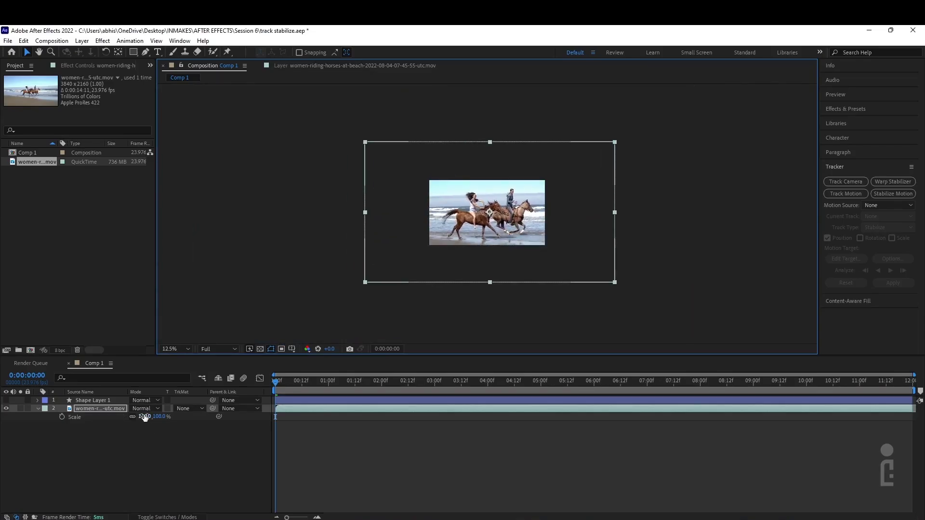
Set the footage layer's scale to 50%.
{"action": "left_click", "coordinate": [144, 417]}
{"action": "type", "text": "50"}
{"action": "left_click", "coordinate": [134, 463]}
Play the footage at 50% scale and check the composition edges for areas left uncovered by the stabilization.
{"action": "scroll", "coordinate": [487, 213], "scroll_direction": "up", "scroll_amount": 3}
{"action": "left_click", "coordinate": [176, 349]}
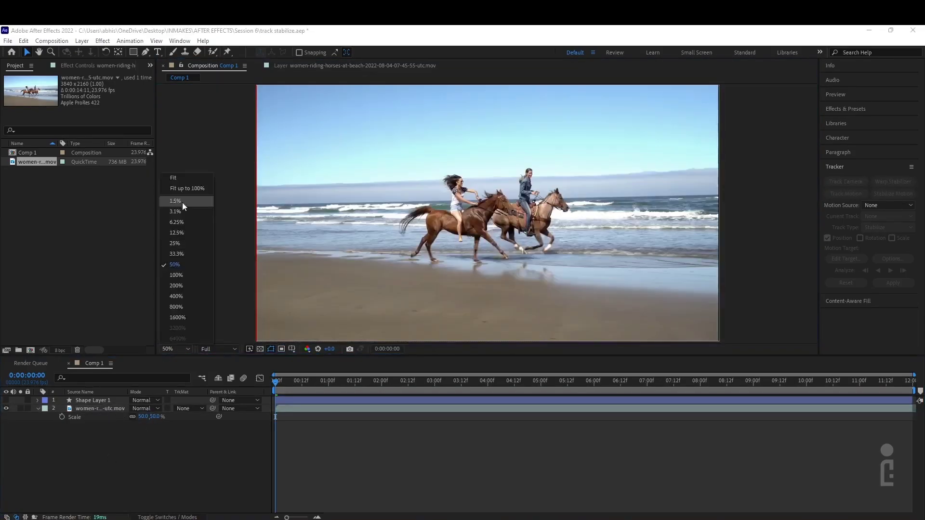
{"action": "left_click", "coordinate": [182, 188]}
{"action": "left_click", "coordinate": [351, 262]}
{"action": "left_click", "coordinate": [385, 453]}
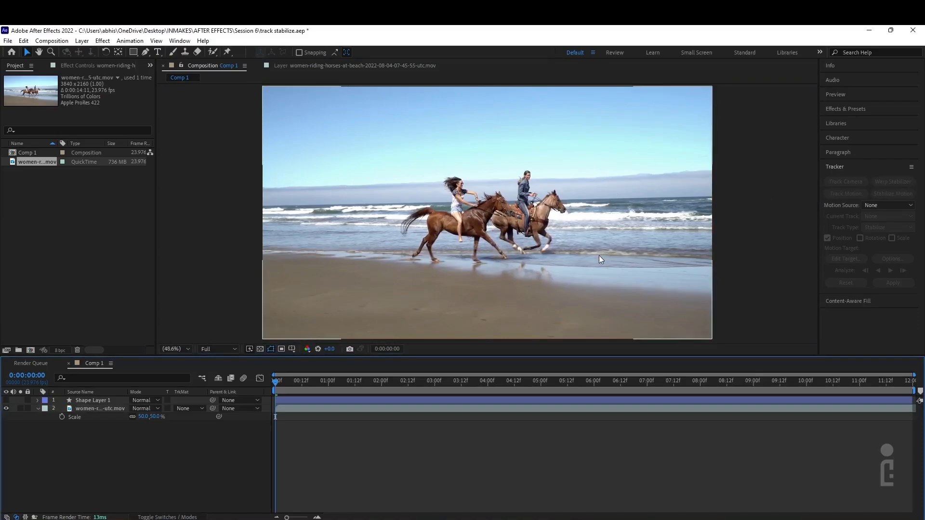
{"action": "key", "text": "space"}
{"action": "key", "text": "space"}
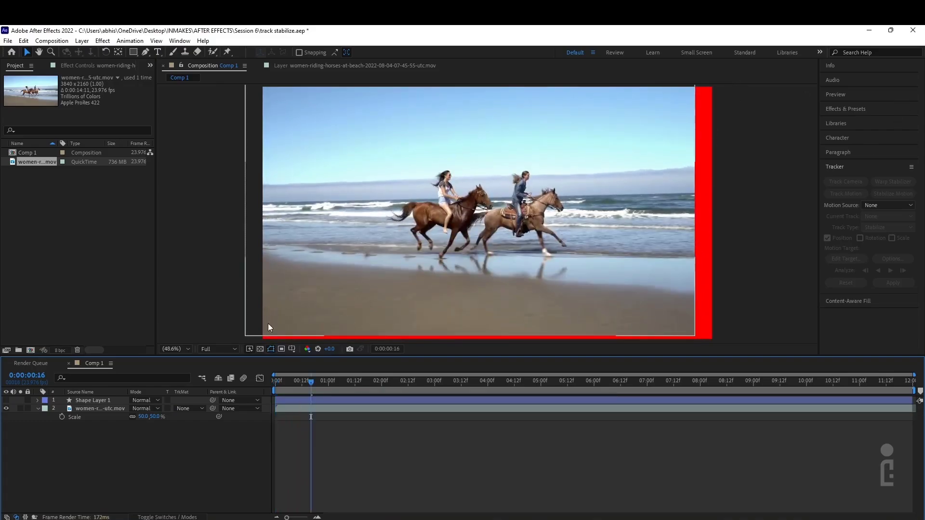
{"action": "key", "text": "space"}
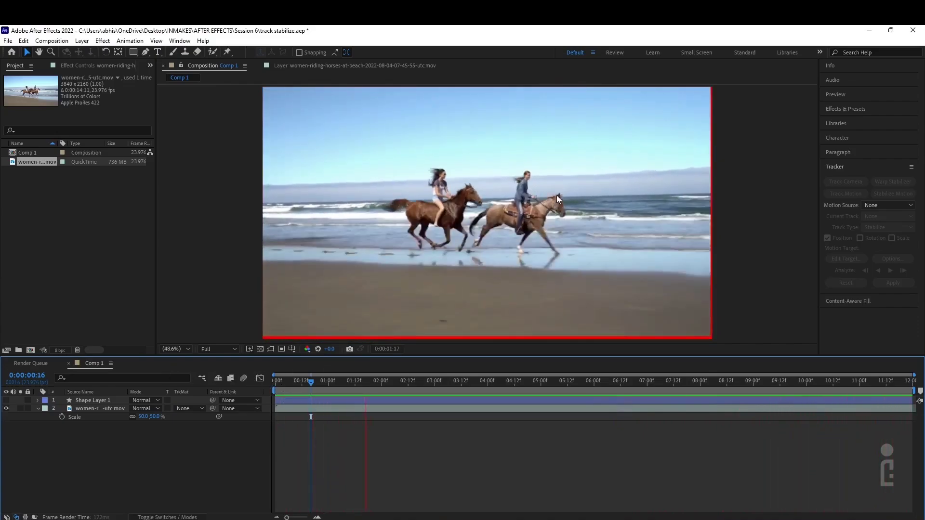
{"action": "key", "text": "space"}
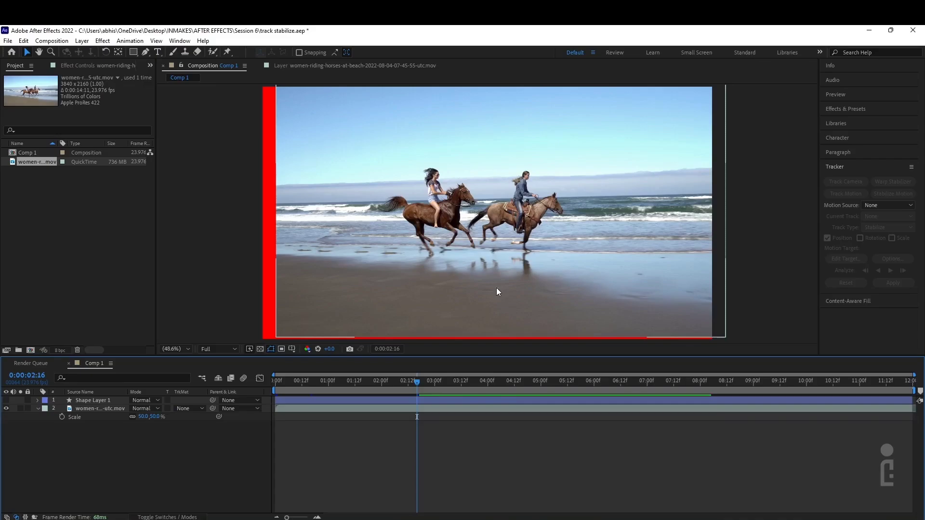
Scale the footage up to 104% and move it left and slightly down, placing the denim rider near the frame's center.
{"action": "left_click", "coordinate": [362, 213]}
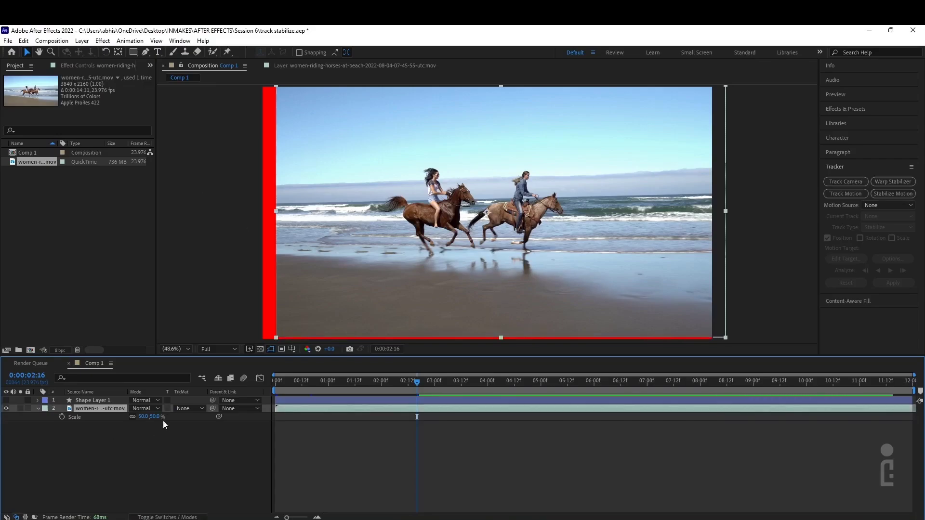
{"action": "left_click_drag", "start_coordinate": [156, 417], "coordinate": [183, 417]}
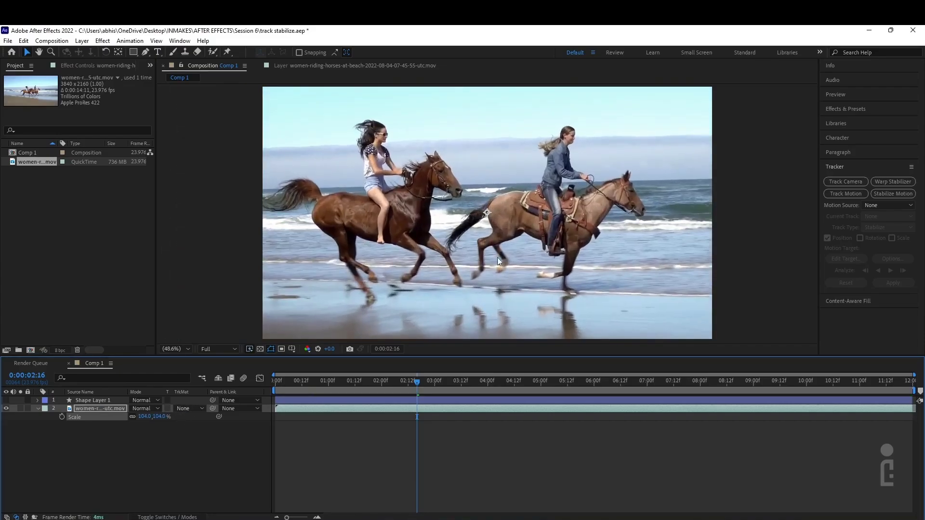
{"action": "left_click_drag", "start_coordinate": [559, 275], "coordinate": [491, 288]}
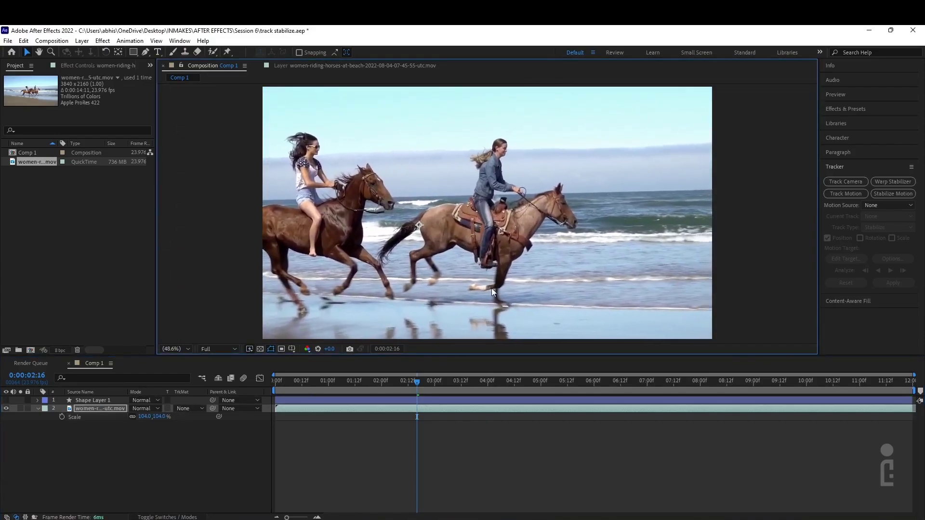
{"action": "key", "text": "shift+Left"}
{"action": "key", "text": "shift+Left"}
{"action": "key", "text": "shift+Left"}
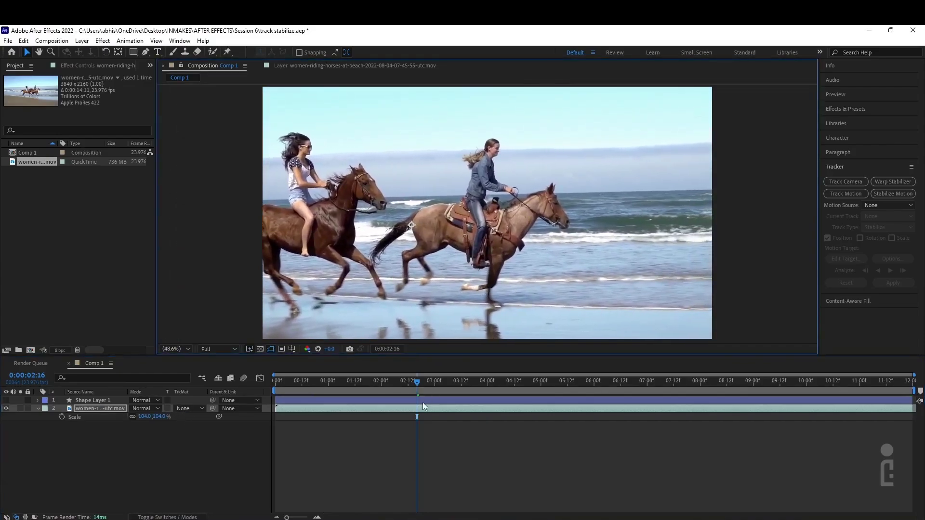